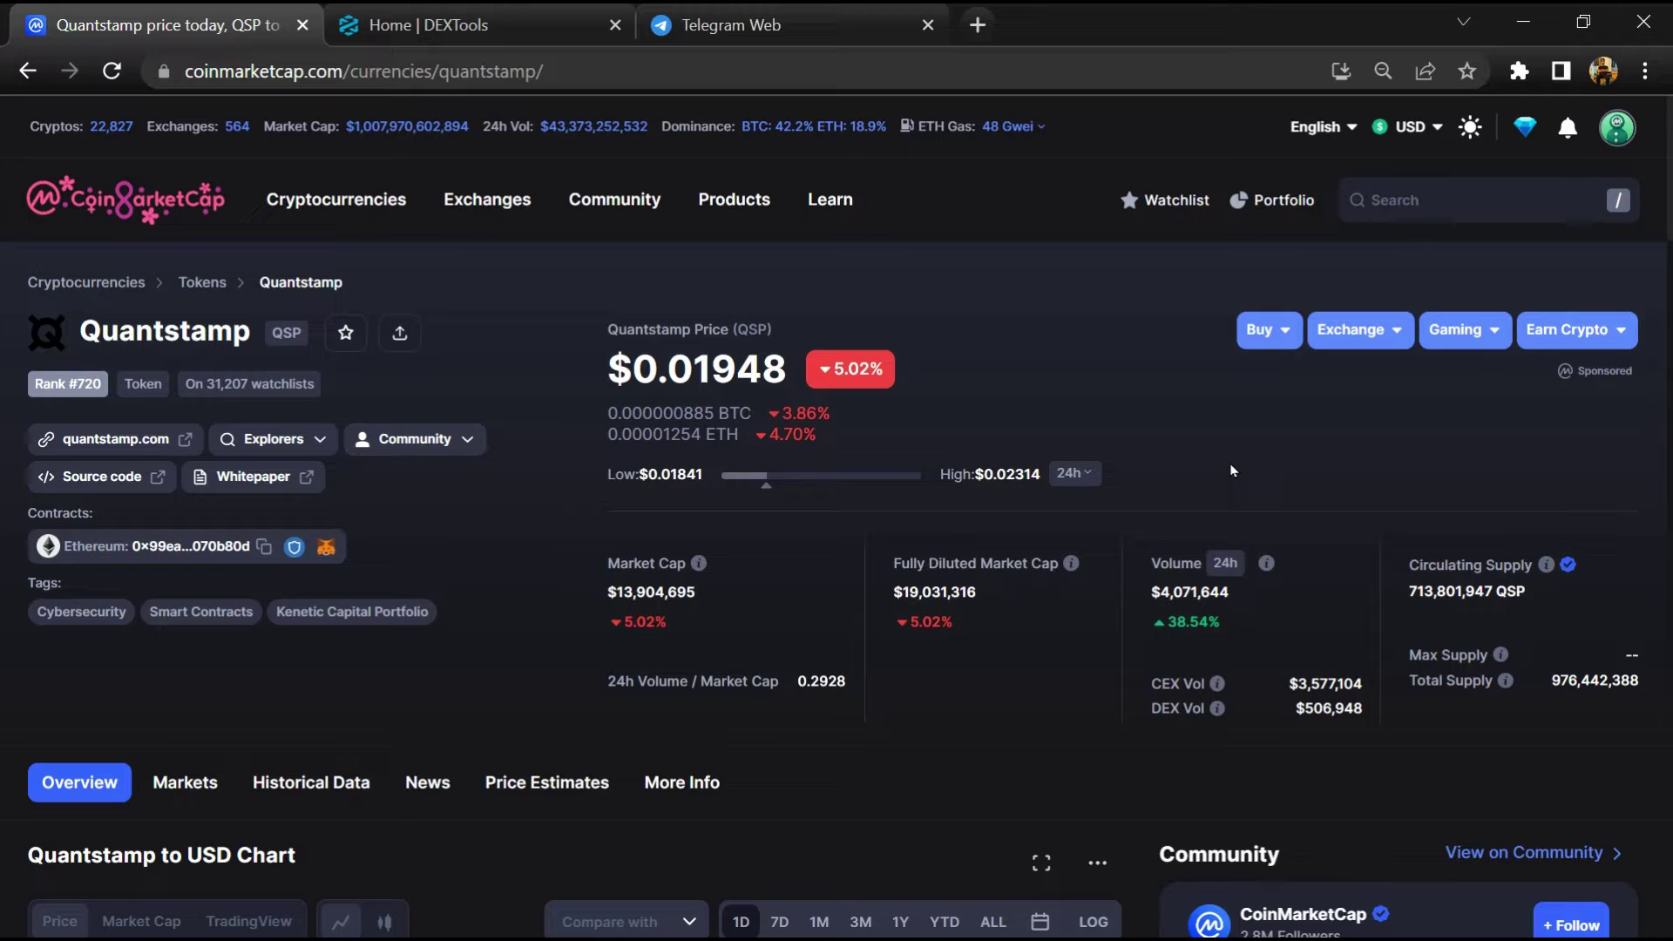
# Tag the draft $QSP post as bearish, then switch it to bullish
pyautogui.click(1229, 467)
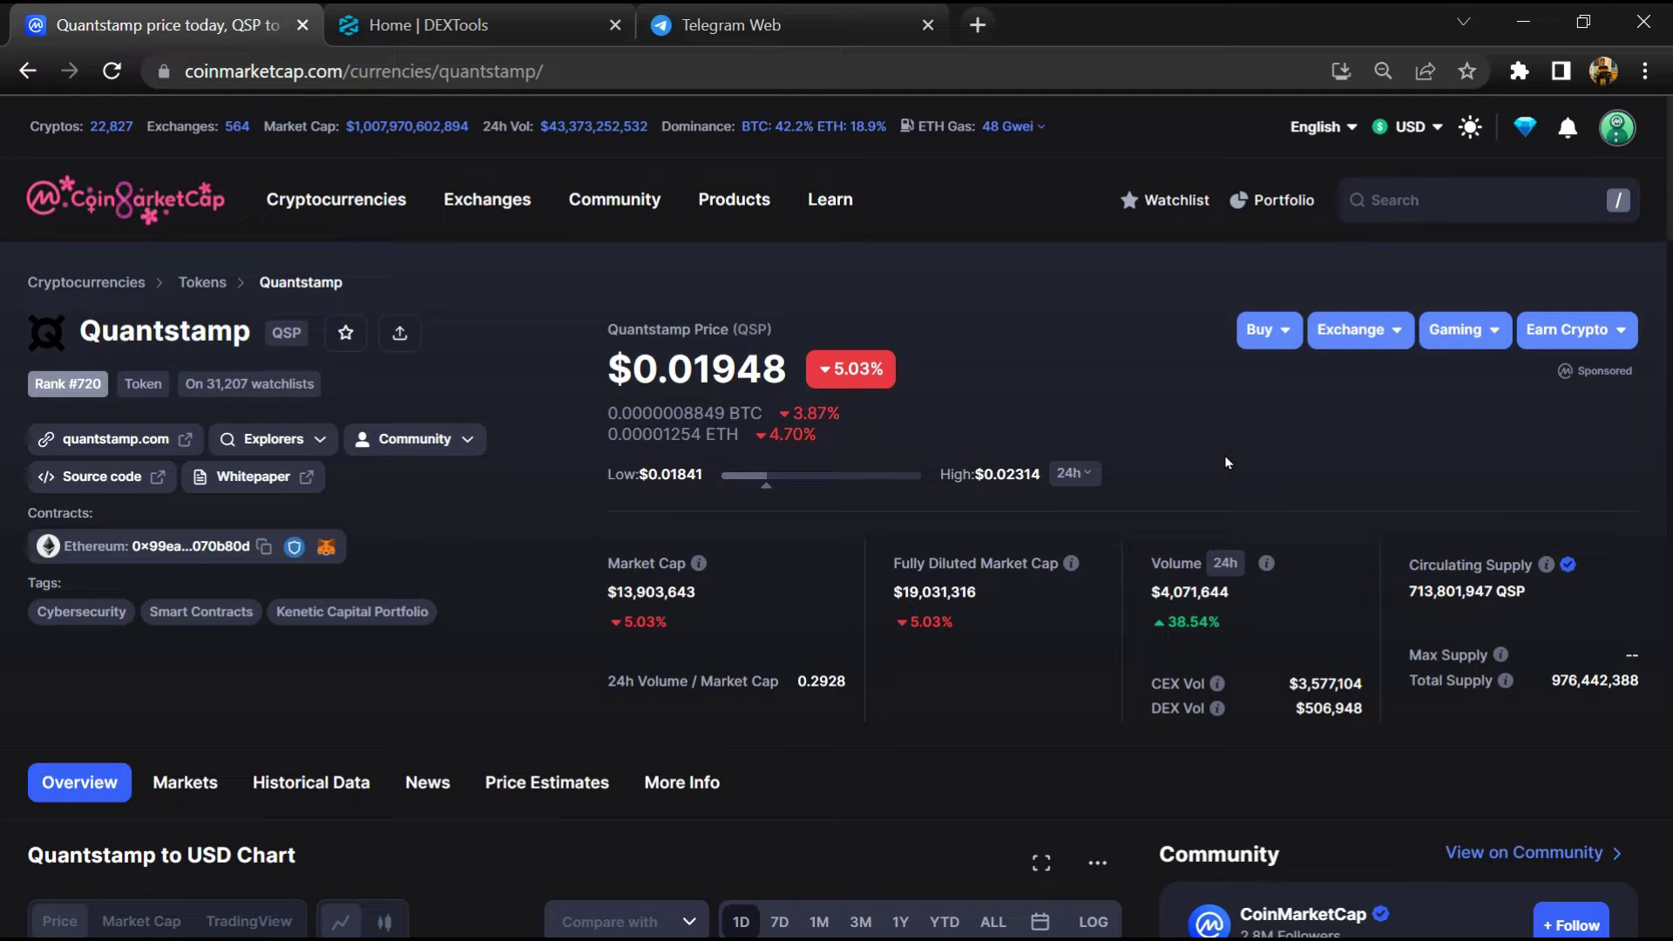
pyautogui.scroll(-5, 1224, 462)
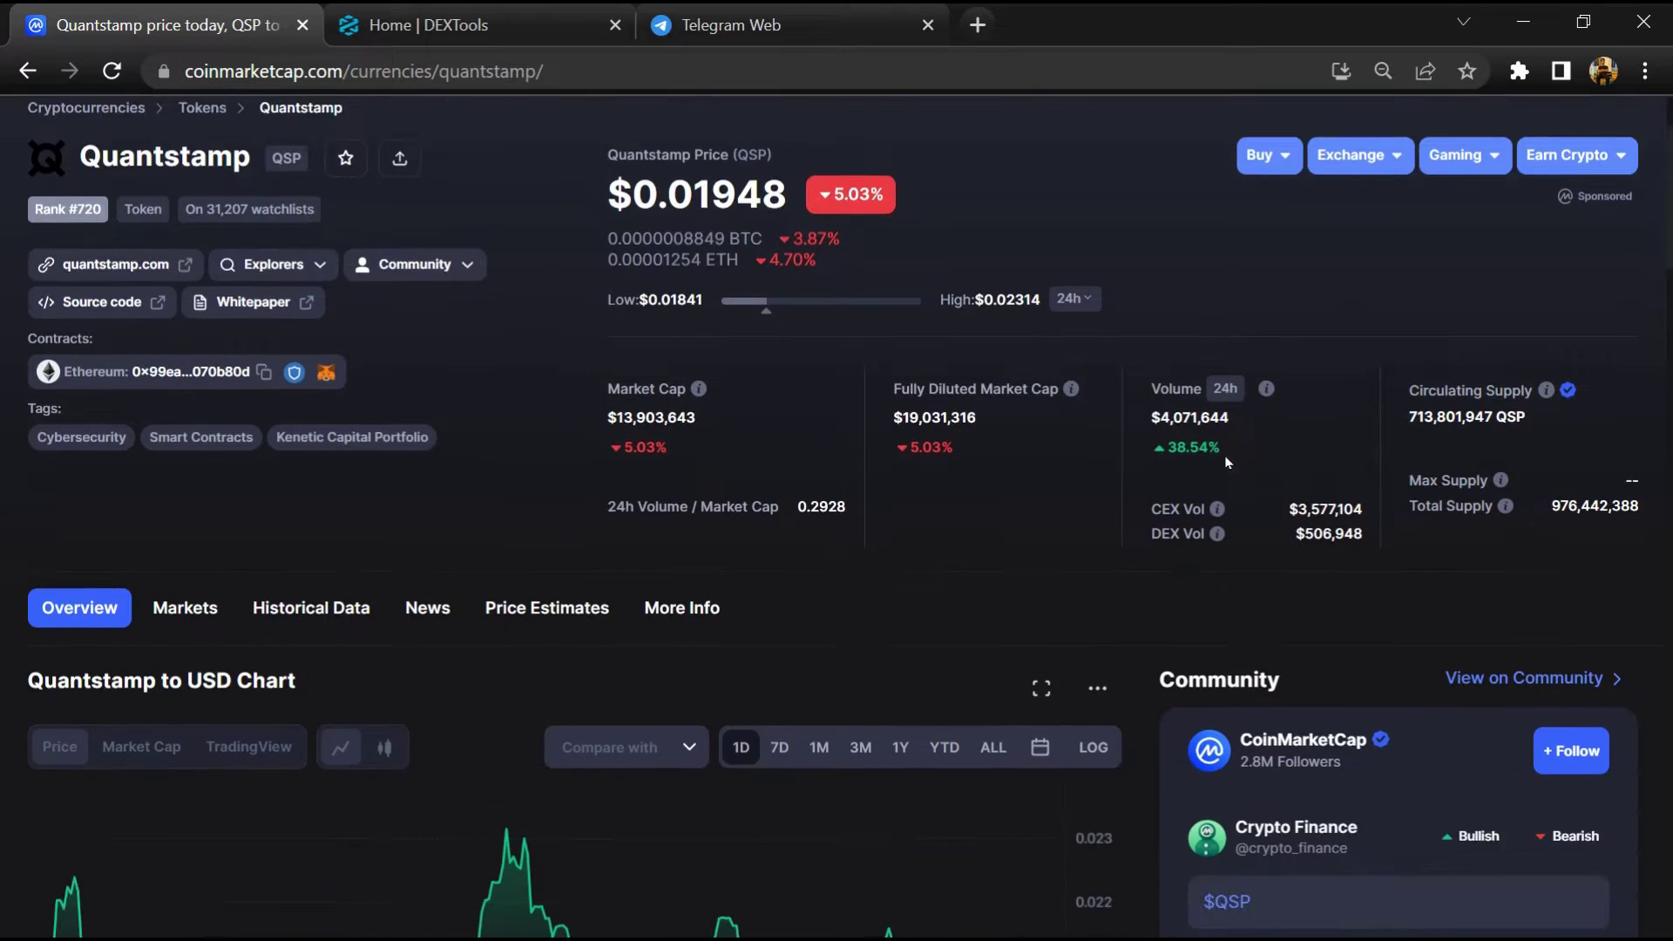
pyautogui.click(1466, 317)
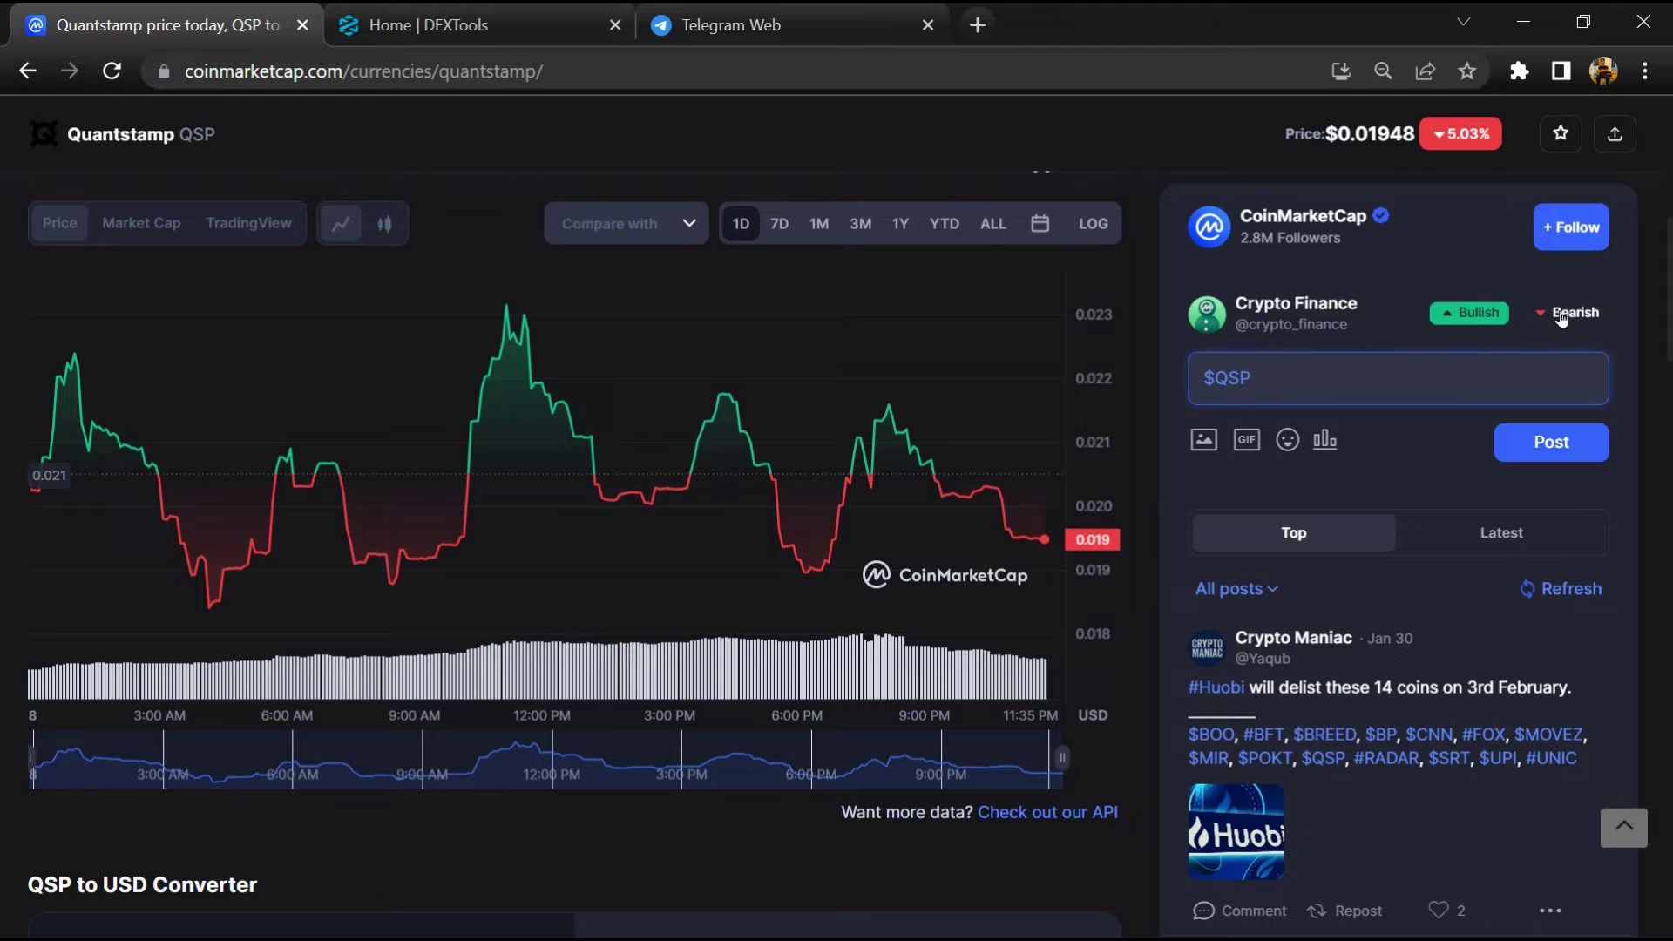
pyautogui.click(1562, 314)
pyautogui.click(1465, 318)
pyautogui.scroll(-3, 1503, 393)
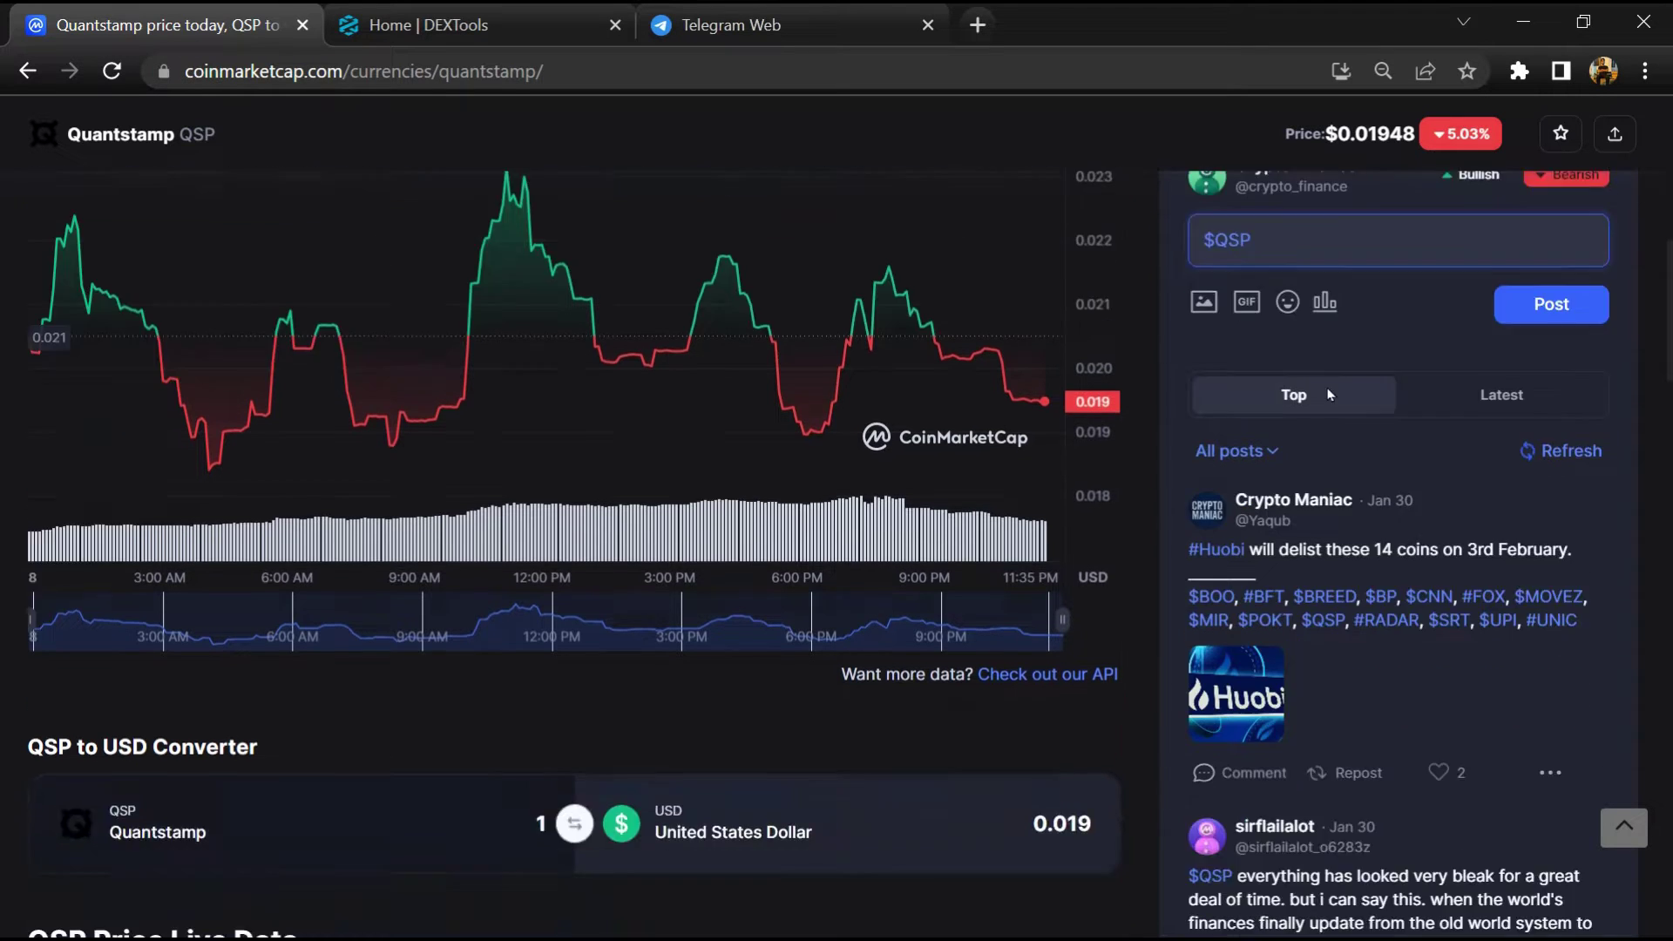
pyautogui.scroll(-3, 1390, 477)
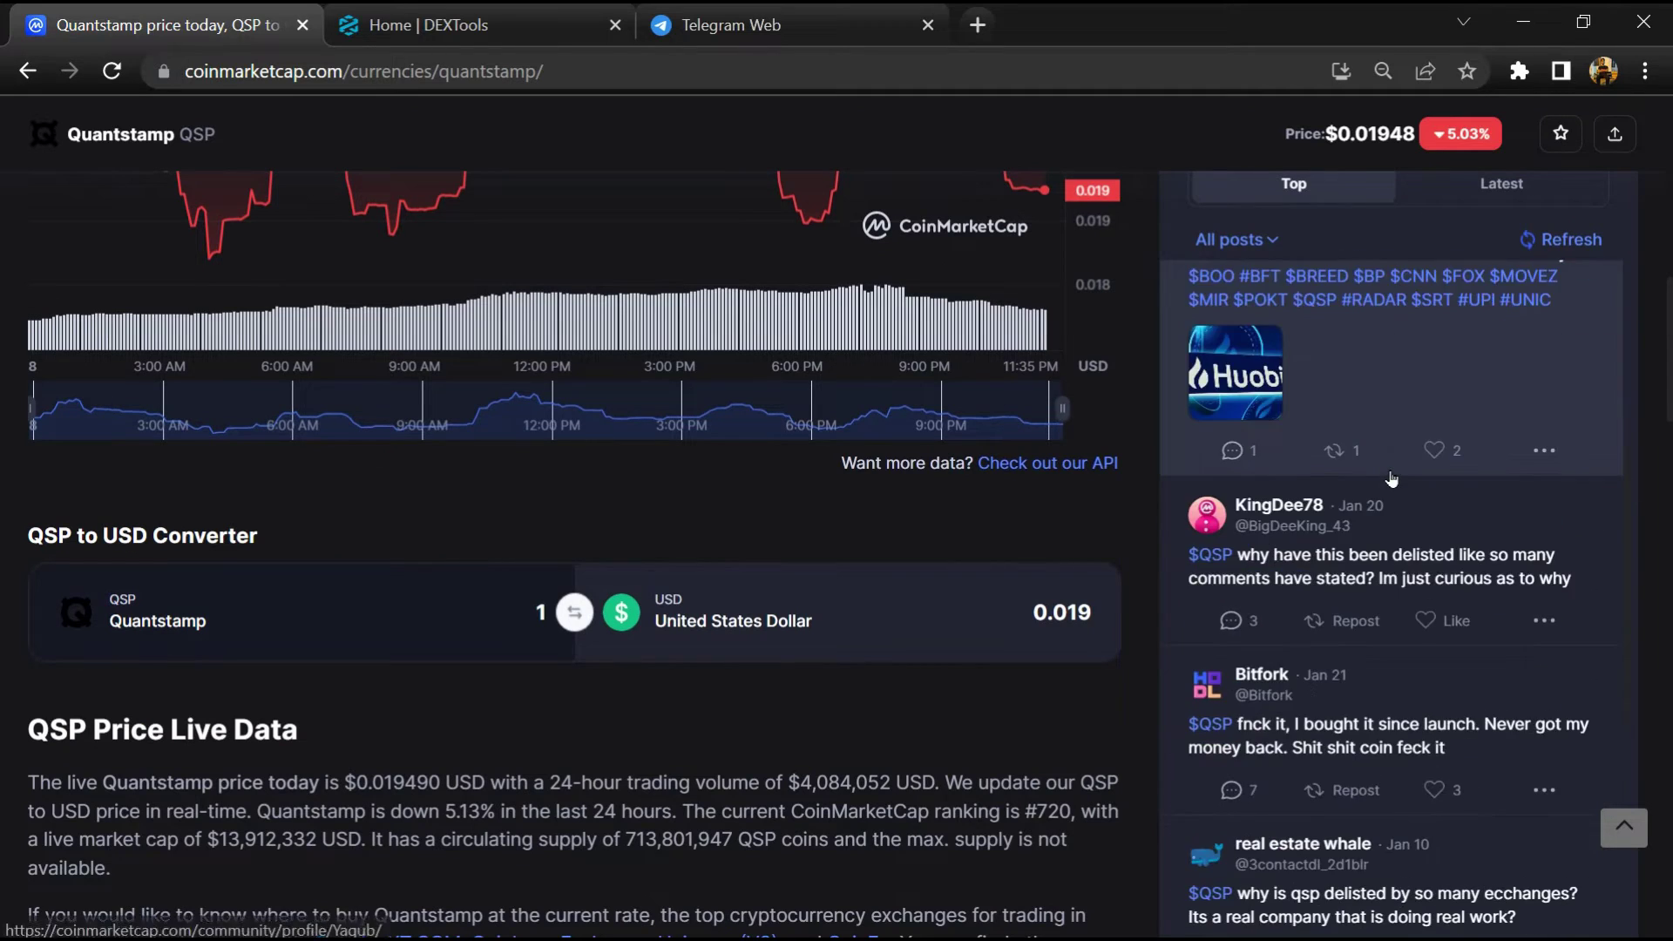
pyautogui.scroll(-3, 1390, 476)
pyautogui.scroll(-1, 1390, 475)
pyautogui.scroll(-3, 1391, 479)
pyautogui.scroll(-1, 1390, 481)
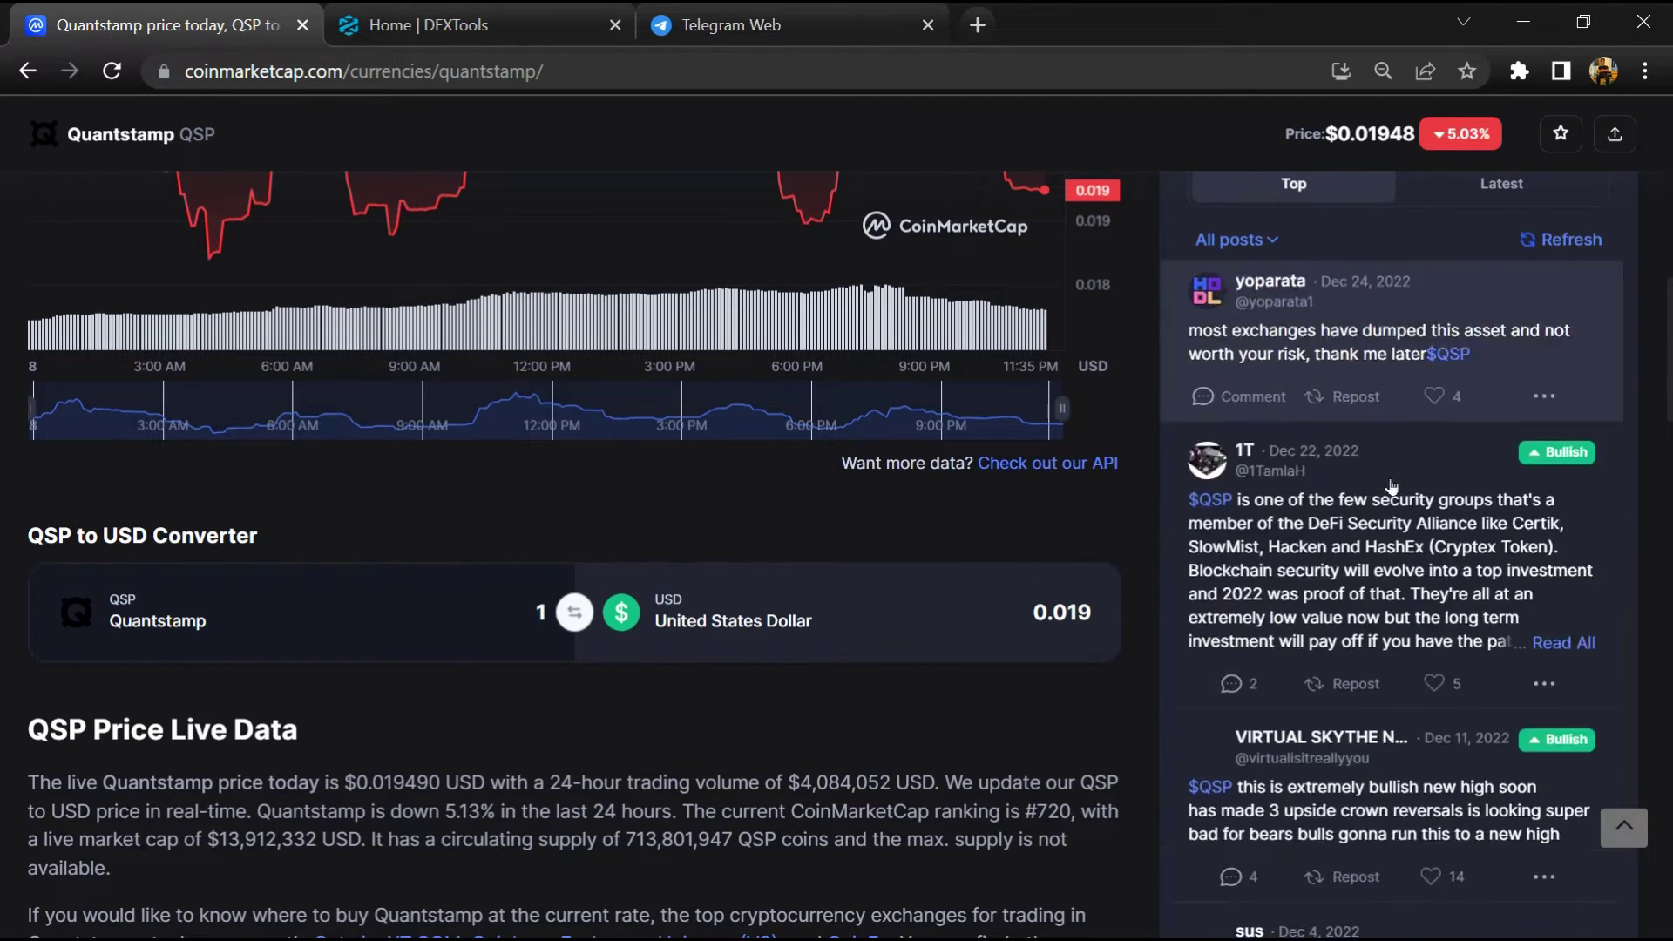
pyautogui.scroll(-3, 1391, 481)
pyautogui.scroll(-3, 1391, 483)
pyautogui.scroll(-3, 1393, 490)
pyautogui.scroll(-3, 1393, 493)
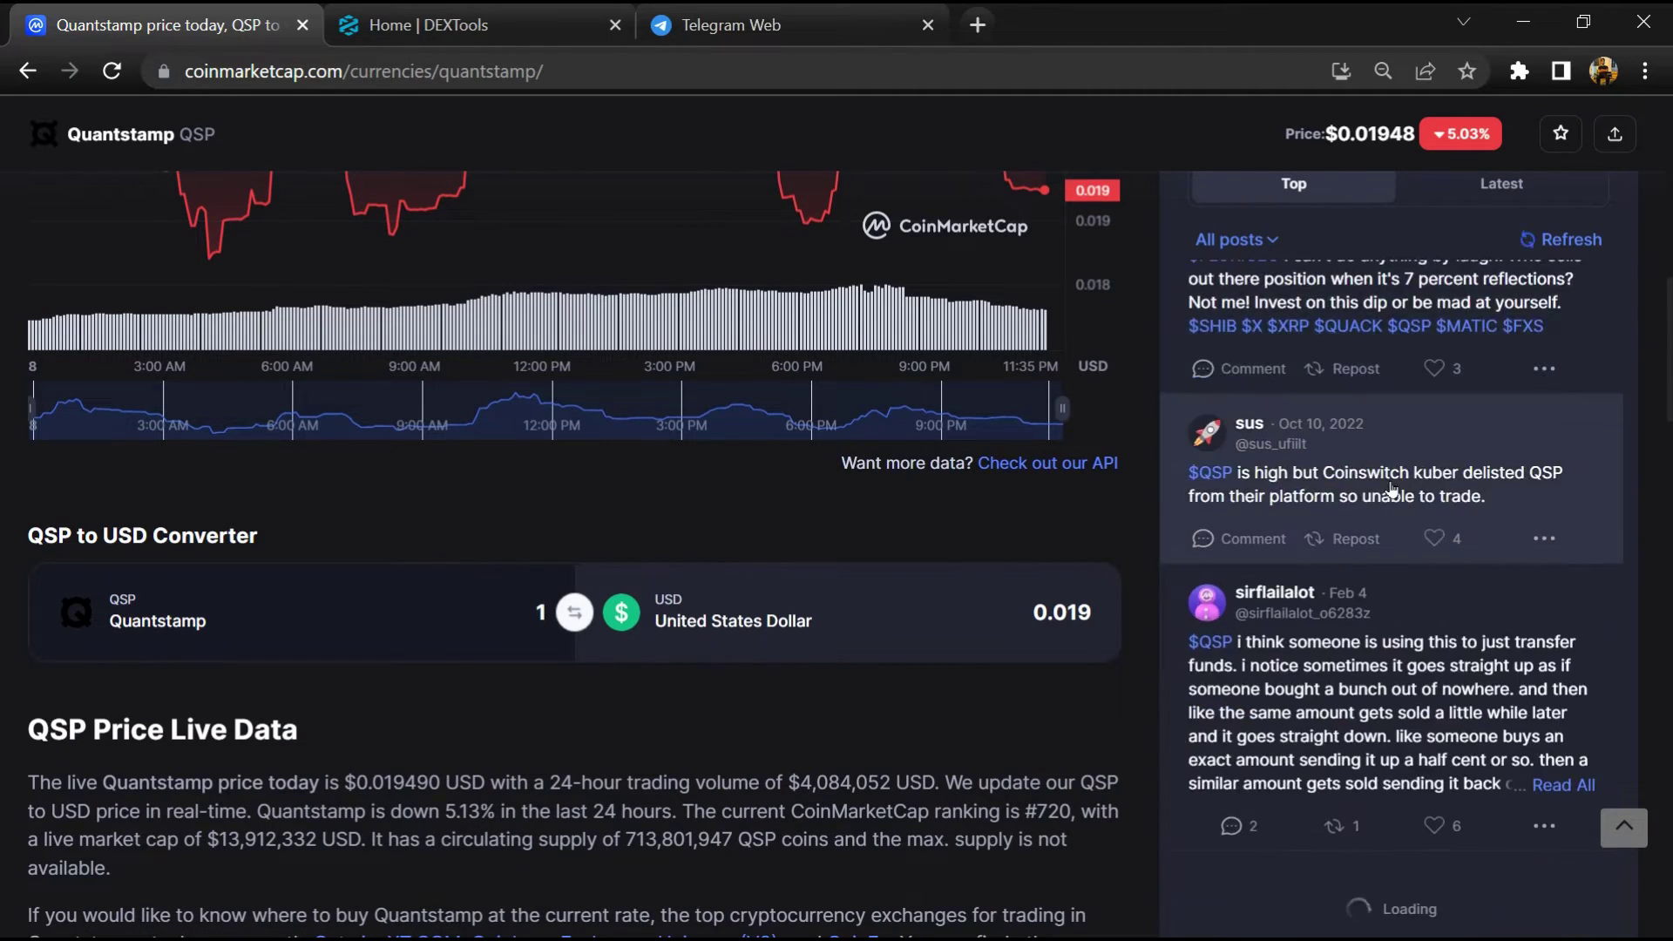
pyautogui.scroll(-3, 1392, 492)
pyautogui.scroll(-3, 1392, 492)
pyautogui.scroll(4, 4, 524)
pyautogui.scroll(4, 2, 524)
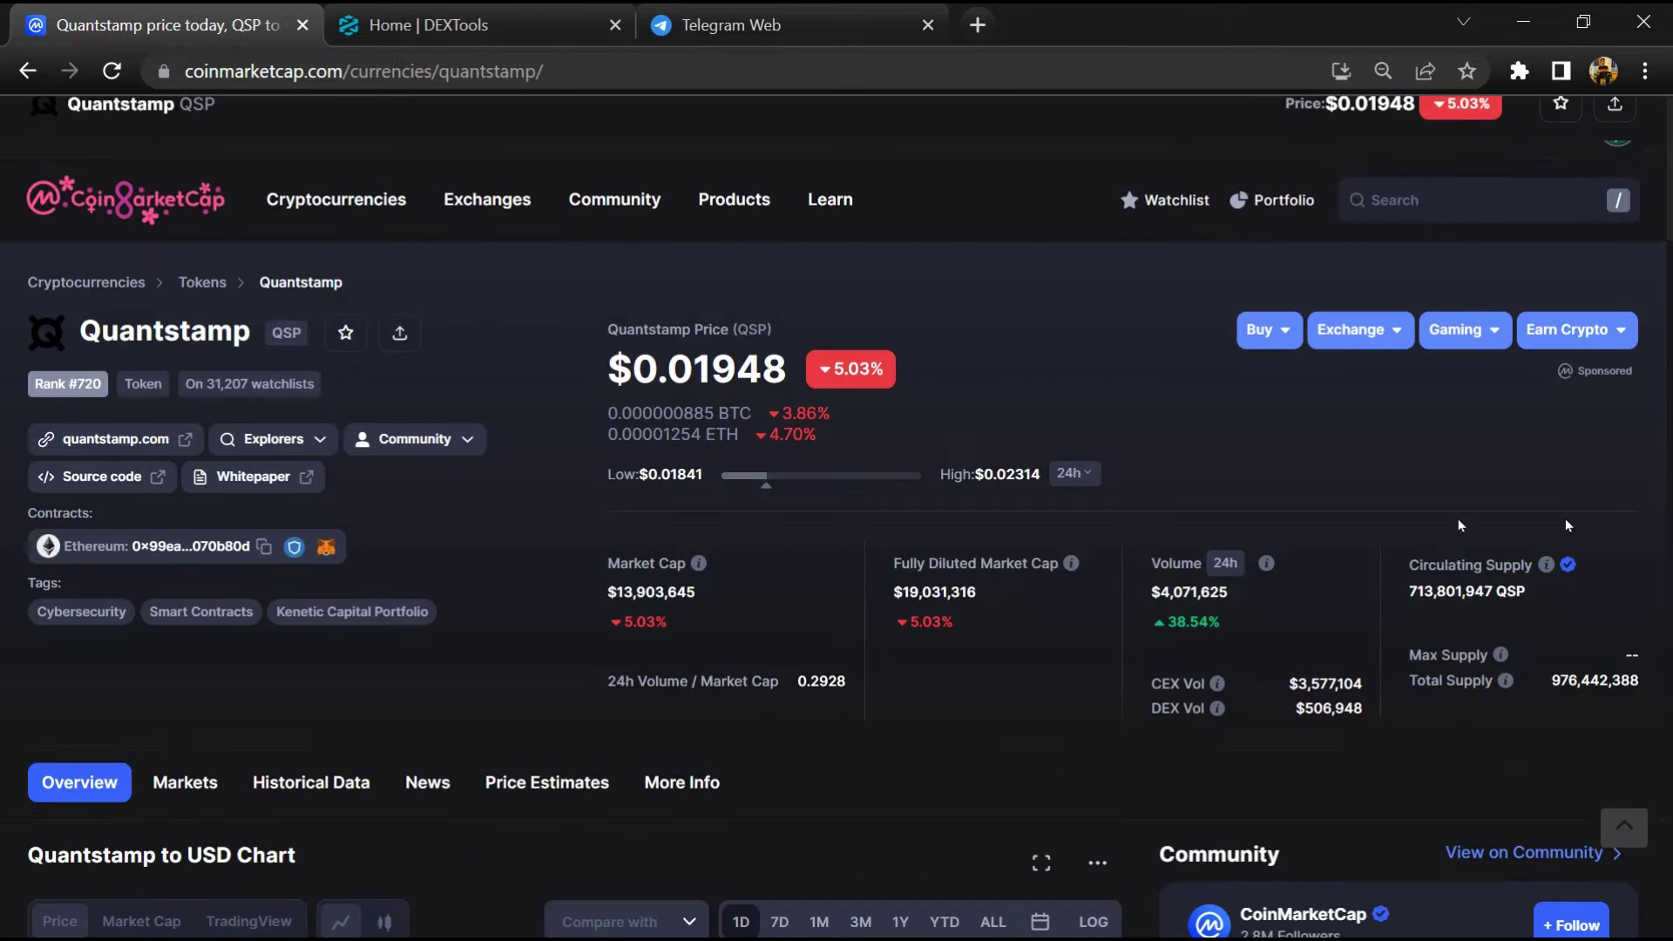
# Copy the Quantstamp name and use it to find and open the Quantstamp Telegram group
pyautogui.doubleClick(144, 325)
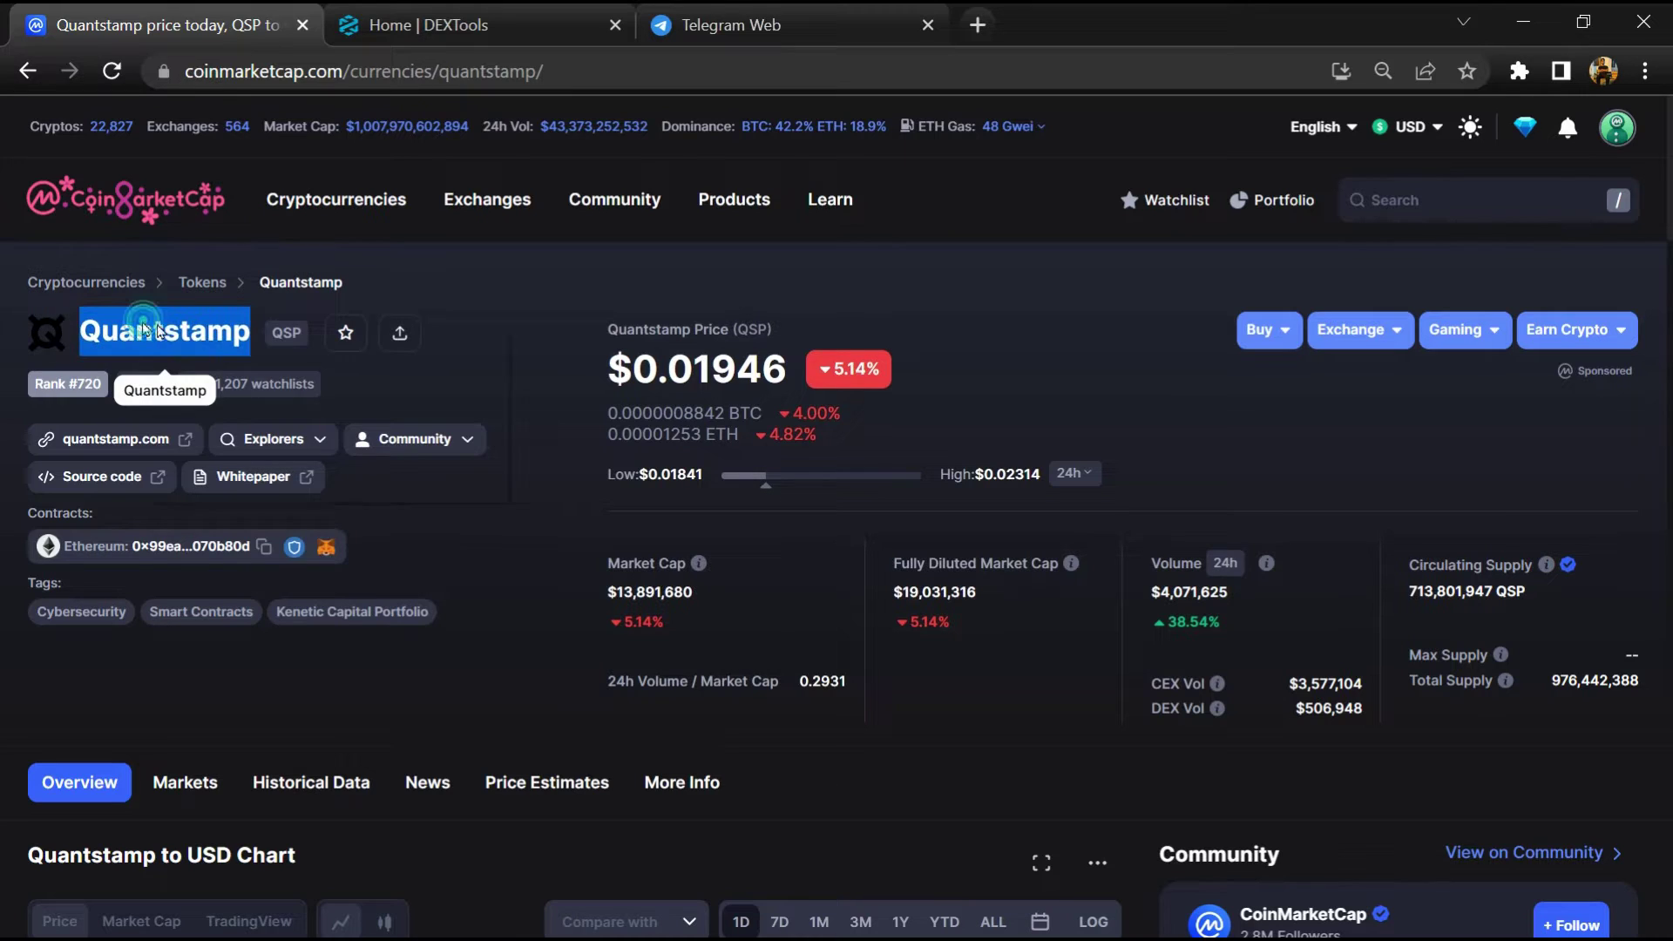
pyautogui.rightClick(144, 323)
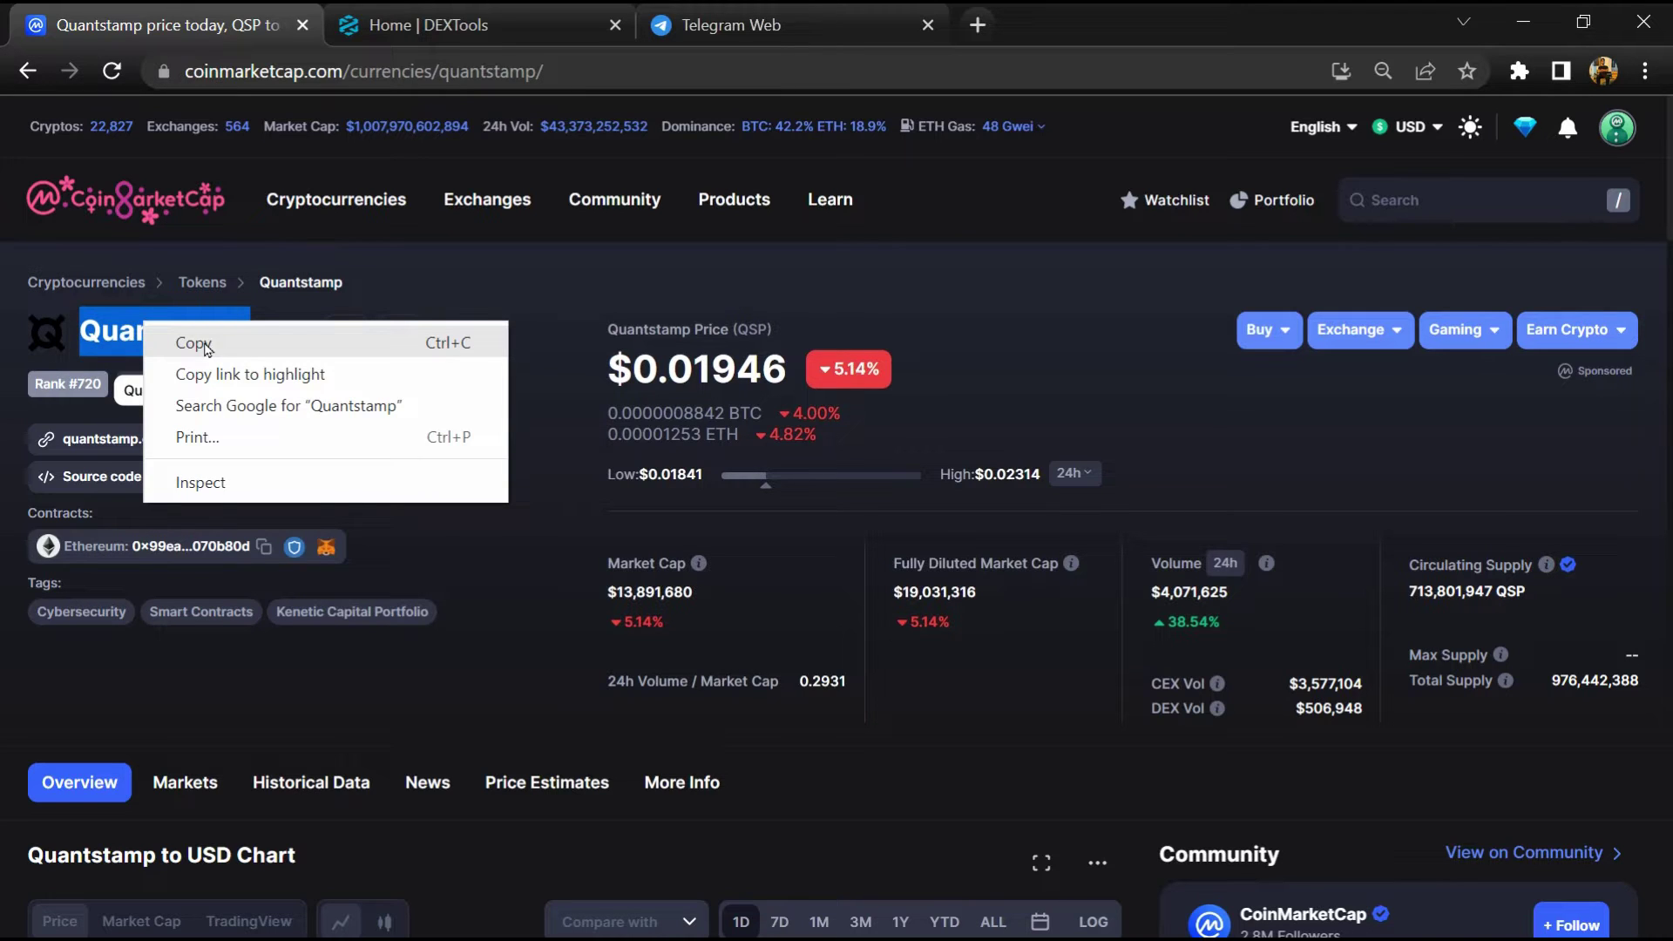
pyautogui.click(194, 343)
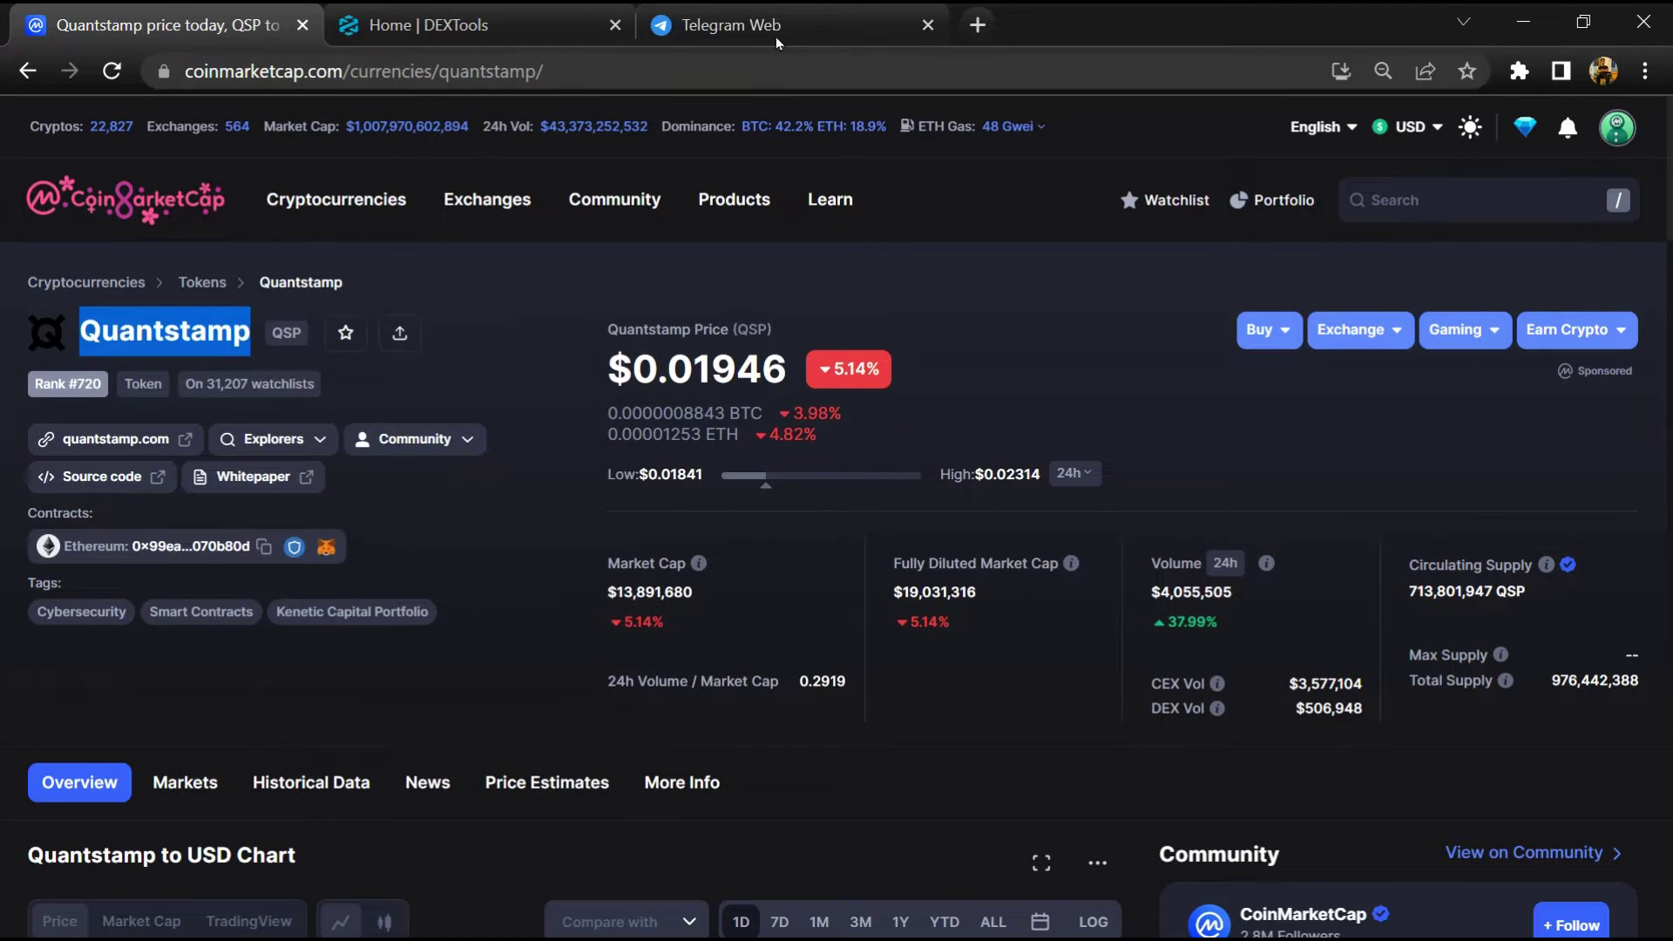
pyautogui.click(801, 27)
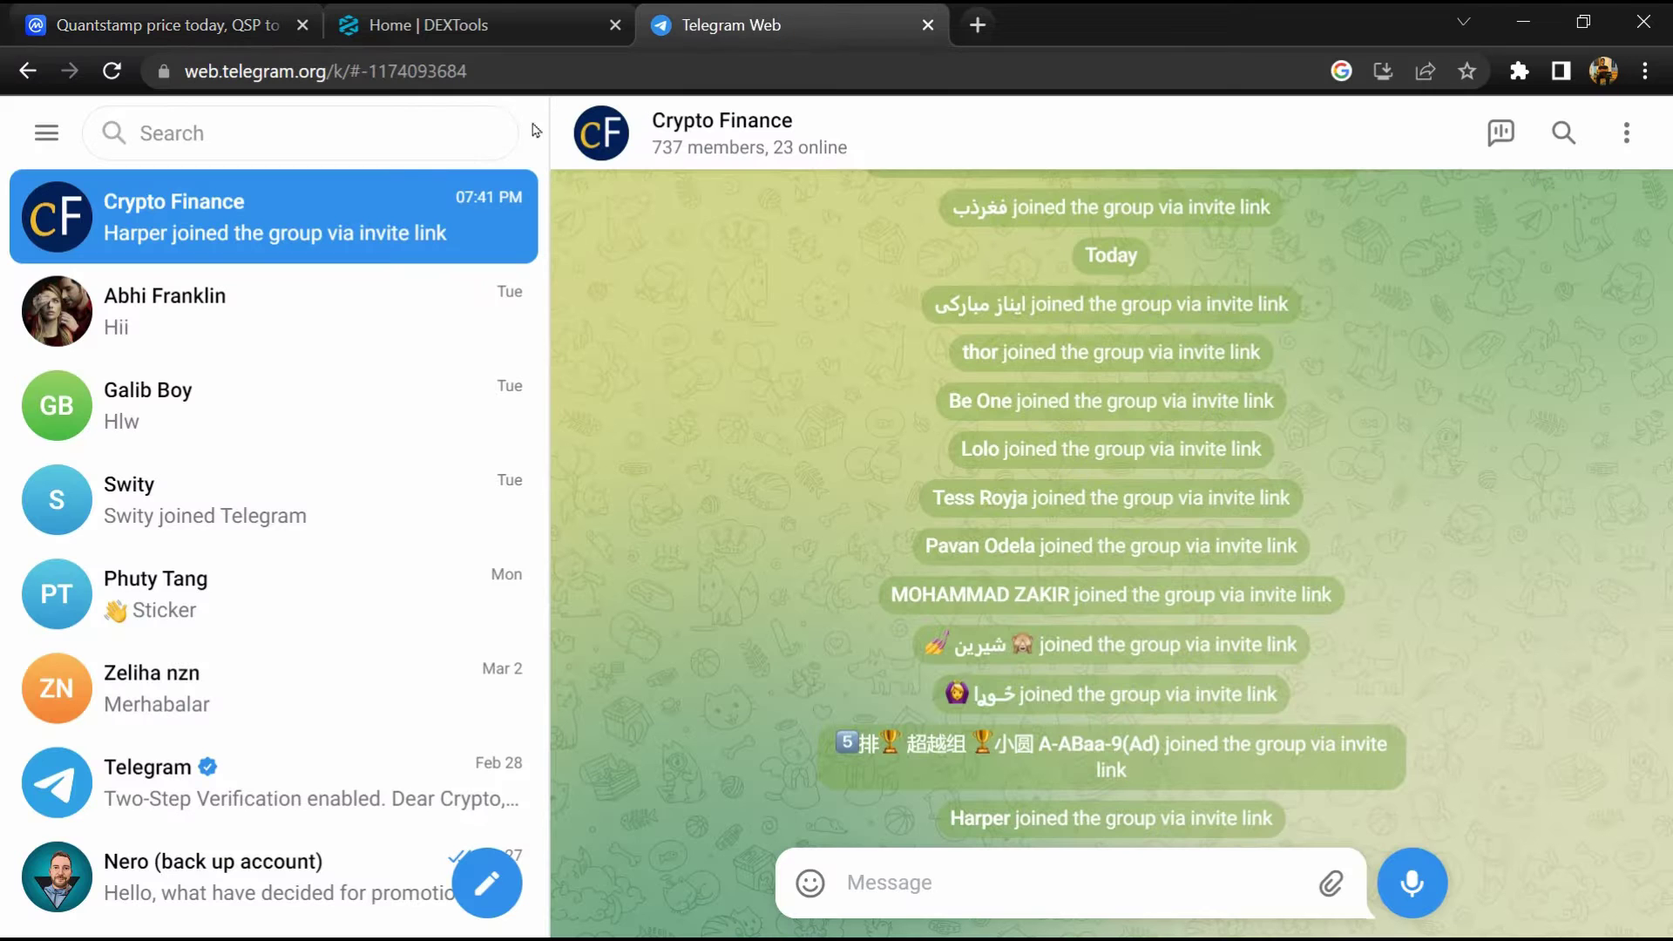
pyautogui.click(381, 125)
pyautogui.hotkey('ctrl', 'v')
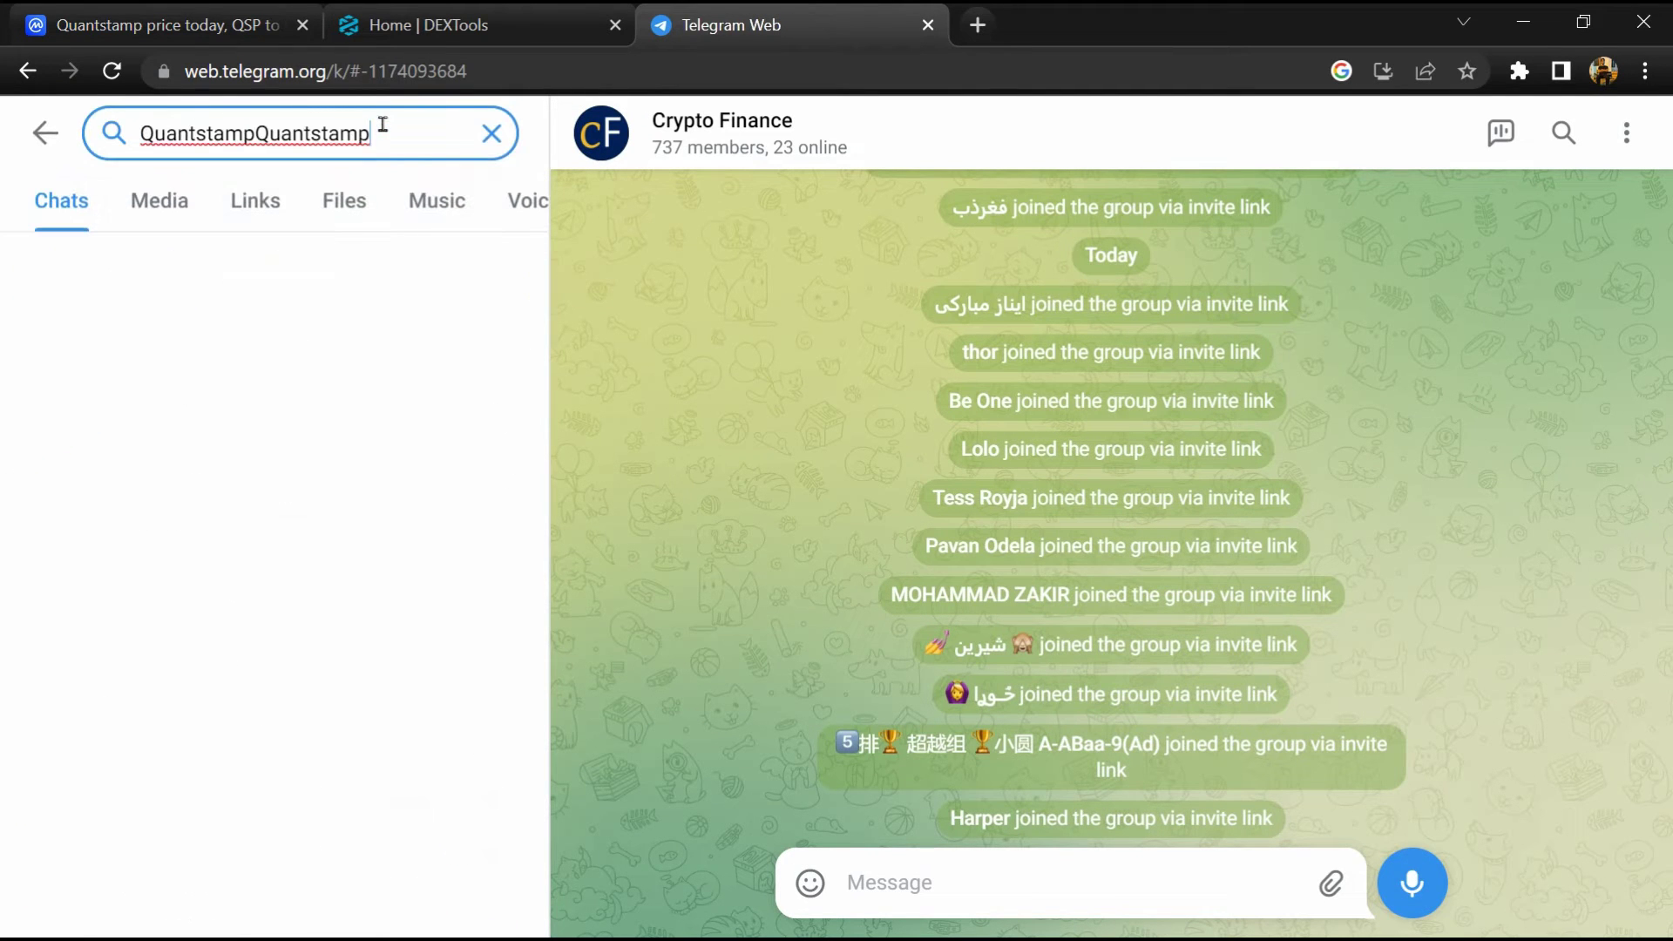
pyautogui.click(315, 405)
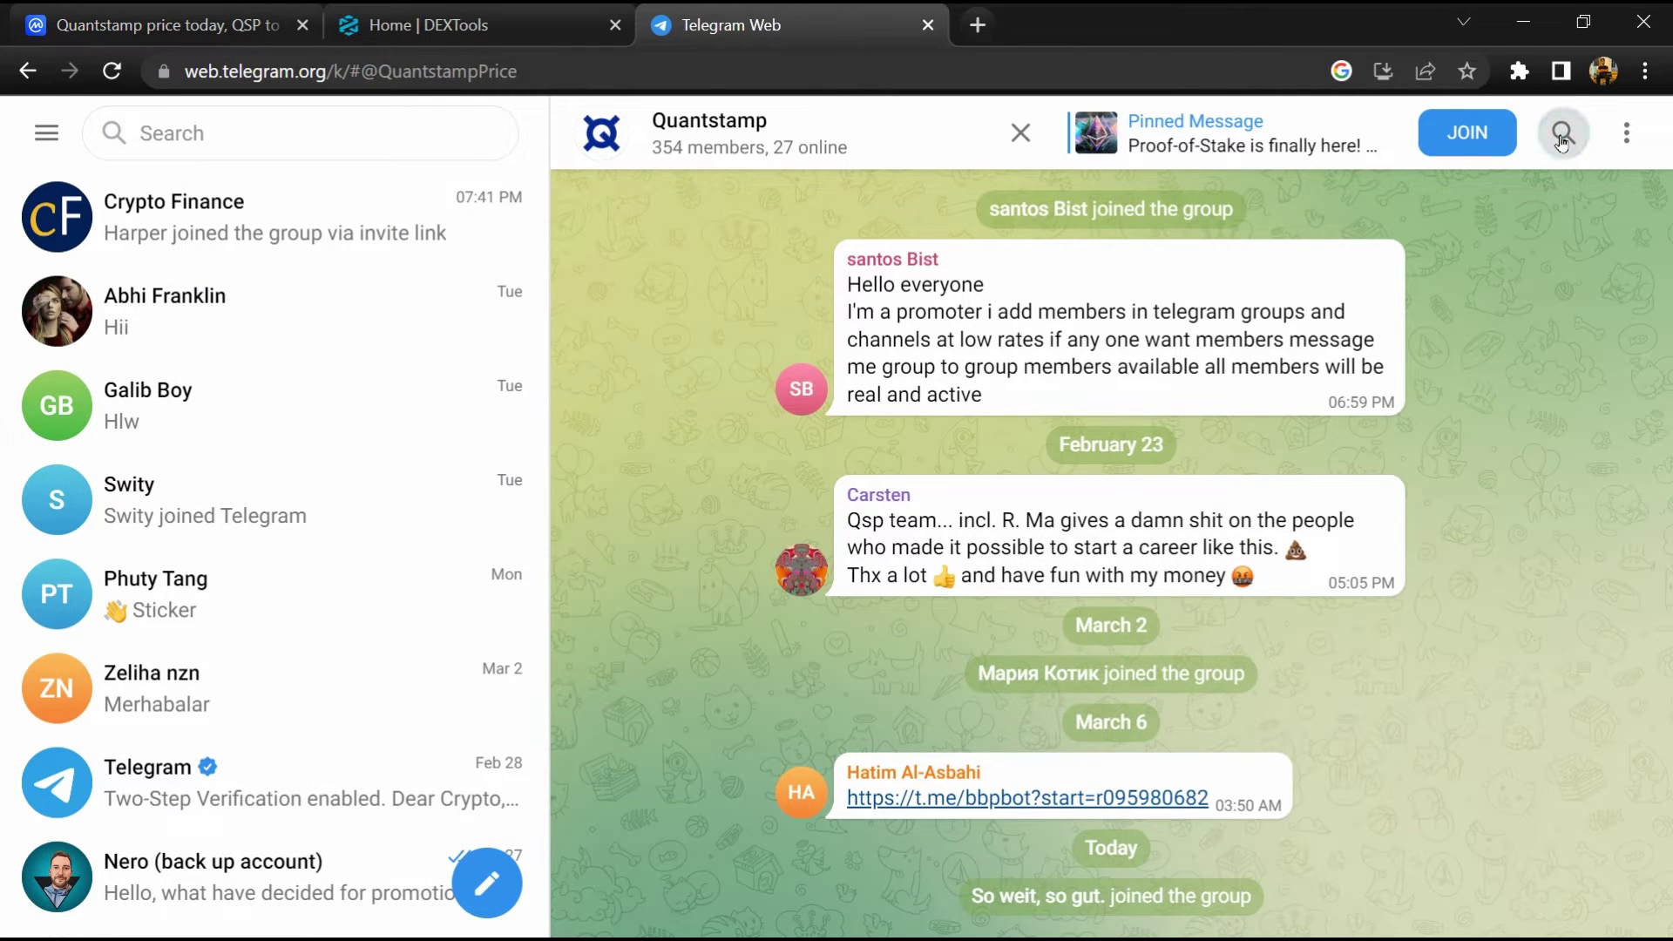
# Search the Quantstamp group for 'scam' and step through the 121 matches back to 2020
pyautogui.click(1562, 134)
pyautogui.write('scam')
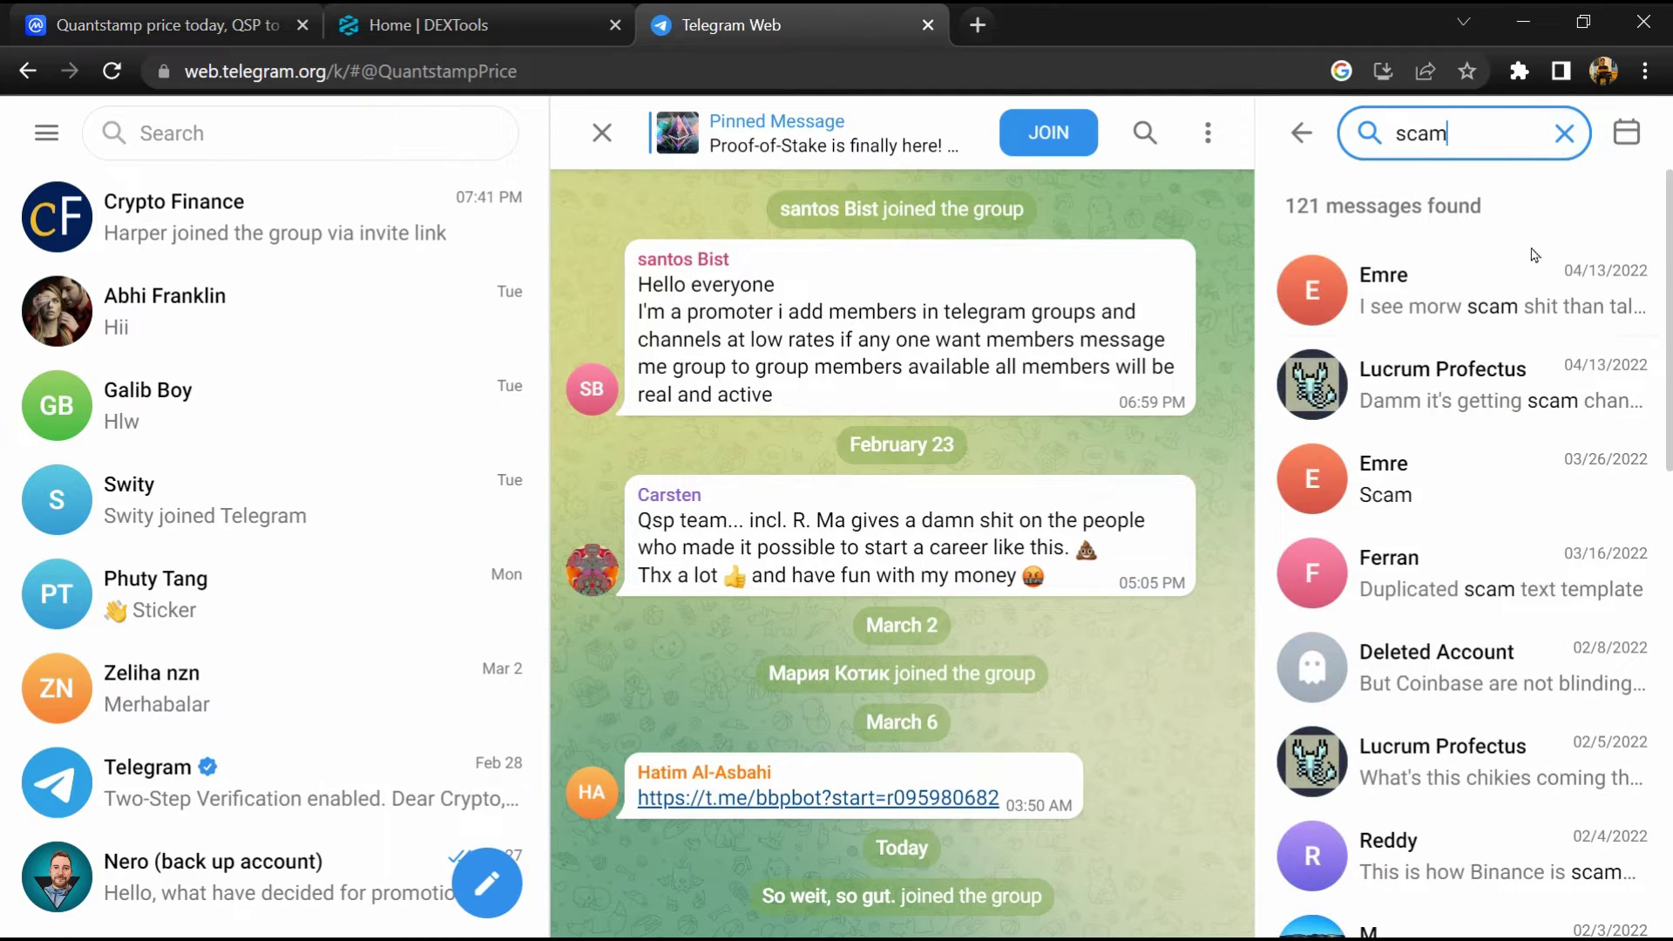
pyautogui.click(1491, 302)
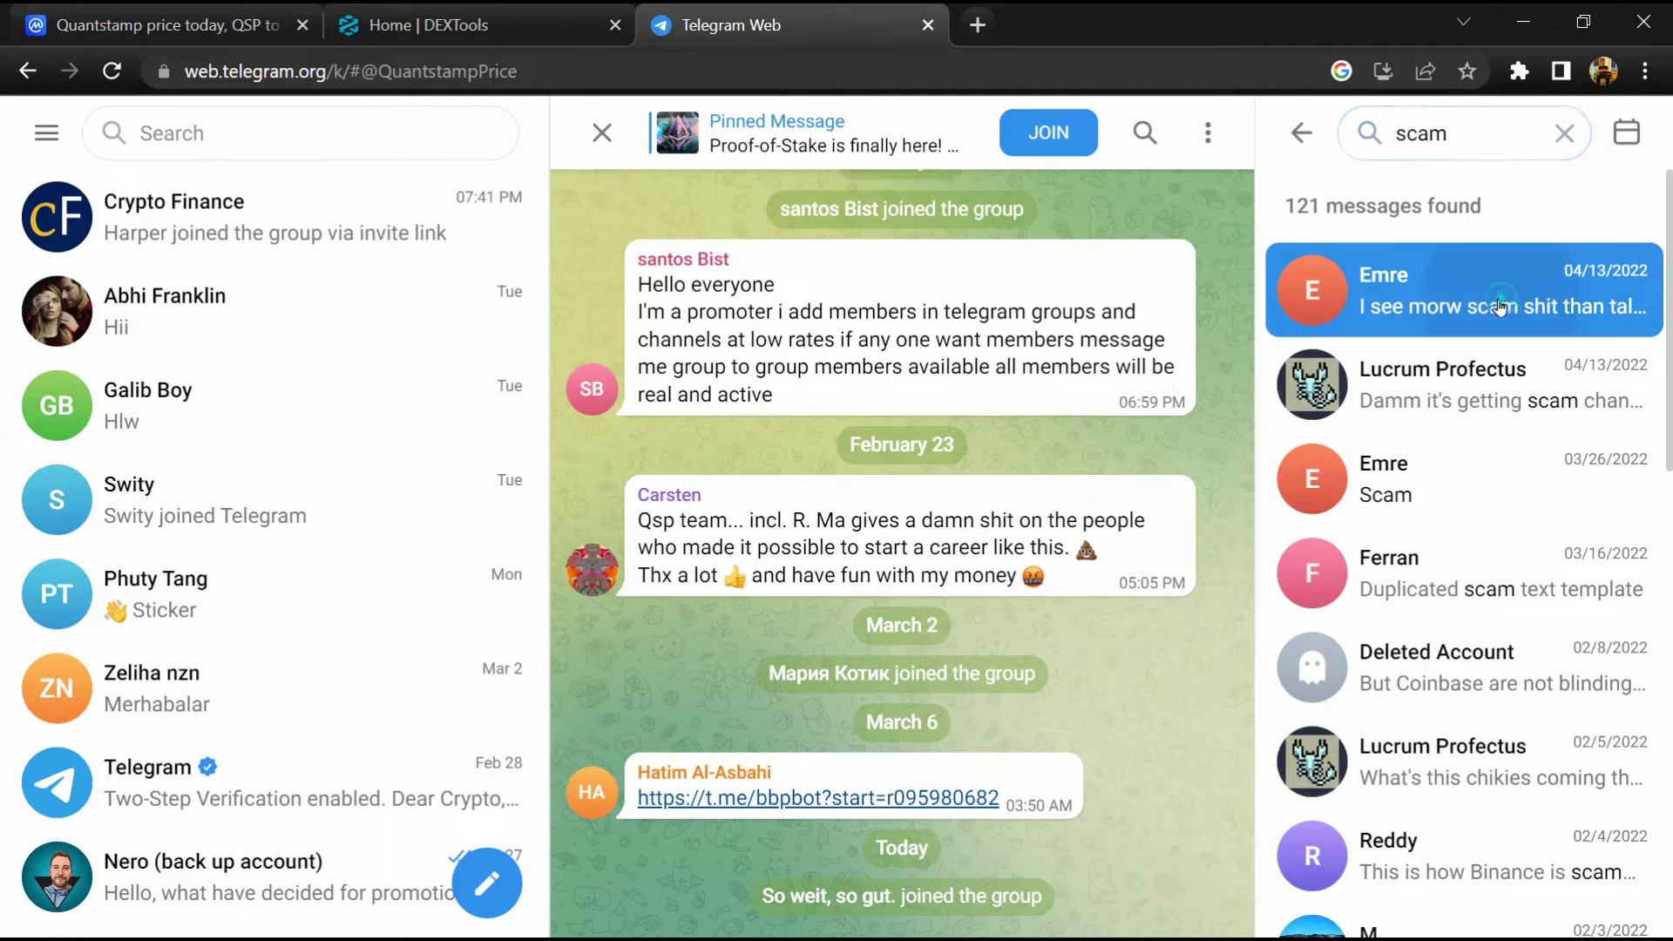
pyautogui.click(1482, 502)
pyautogui.scroll(-1, 1483, 502)
pyautogui.scroll(-1, 1482, 502)
pyautogui.click(1483, 502)
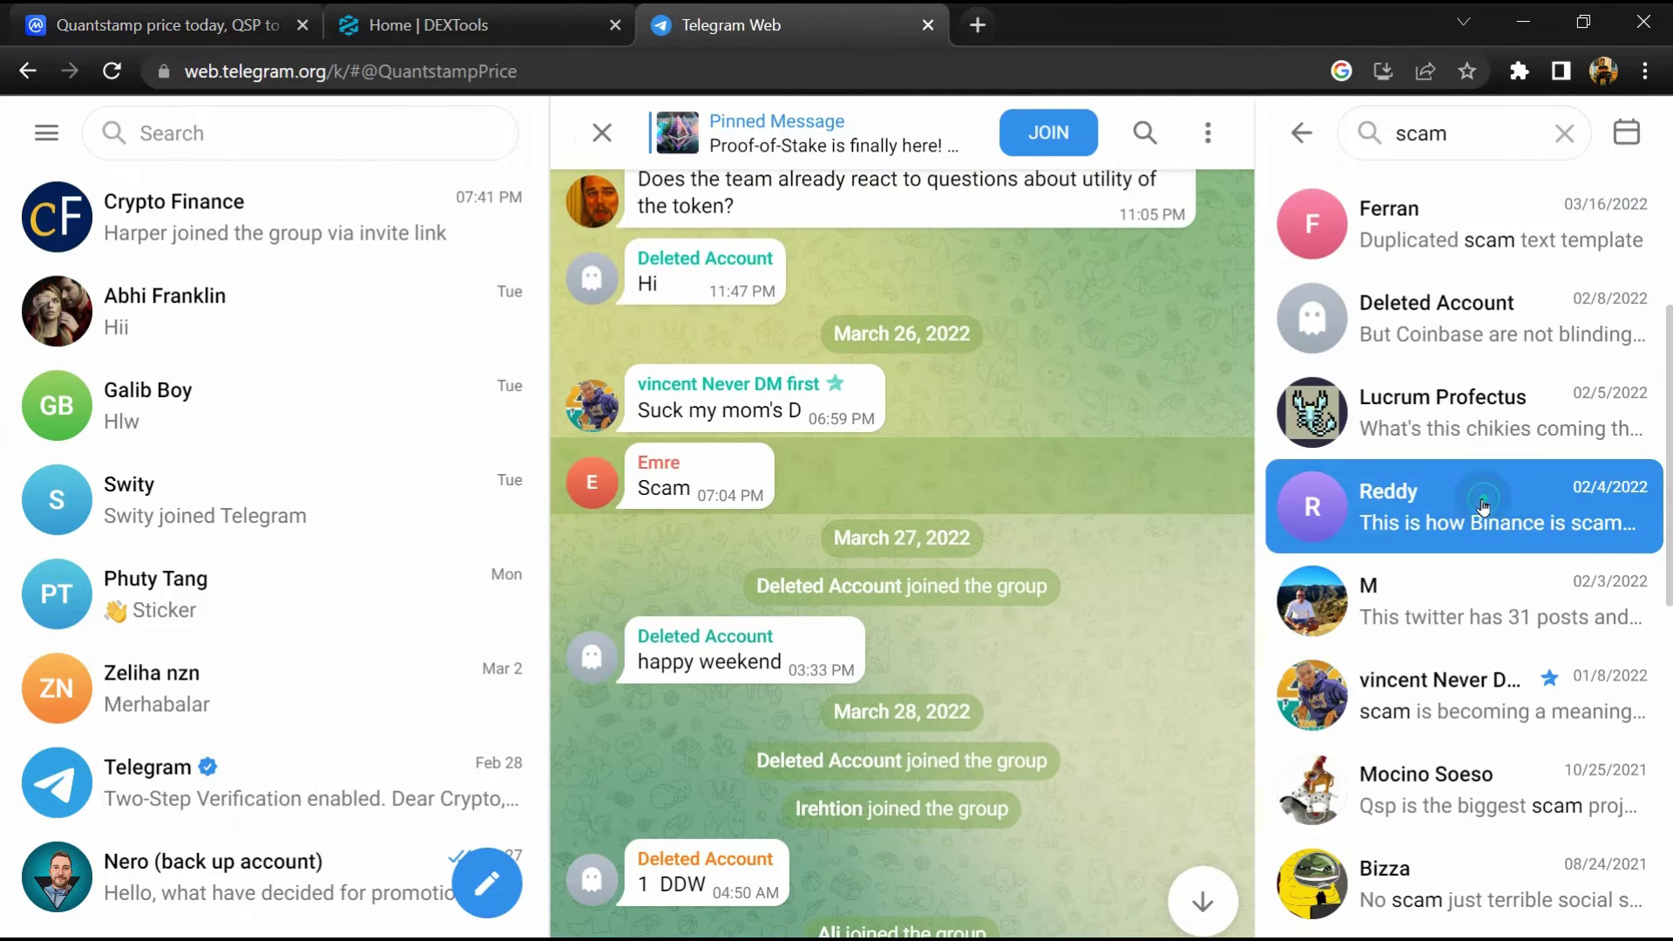
pyautogui.scroll(-2, 1483, 507)
pyautogui.click(1482, 507)
pyautogui.scroll(-3, 1482, 507)
pyautogui.click(1482, 504)
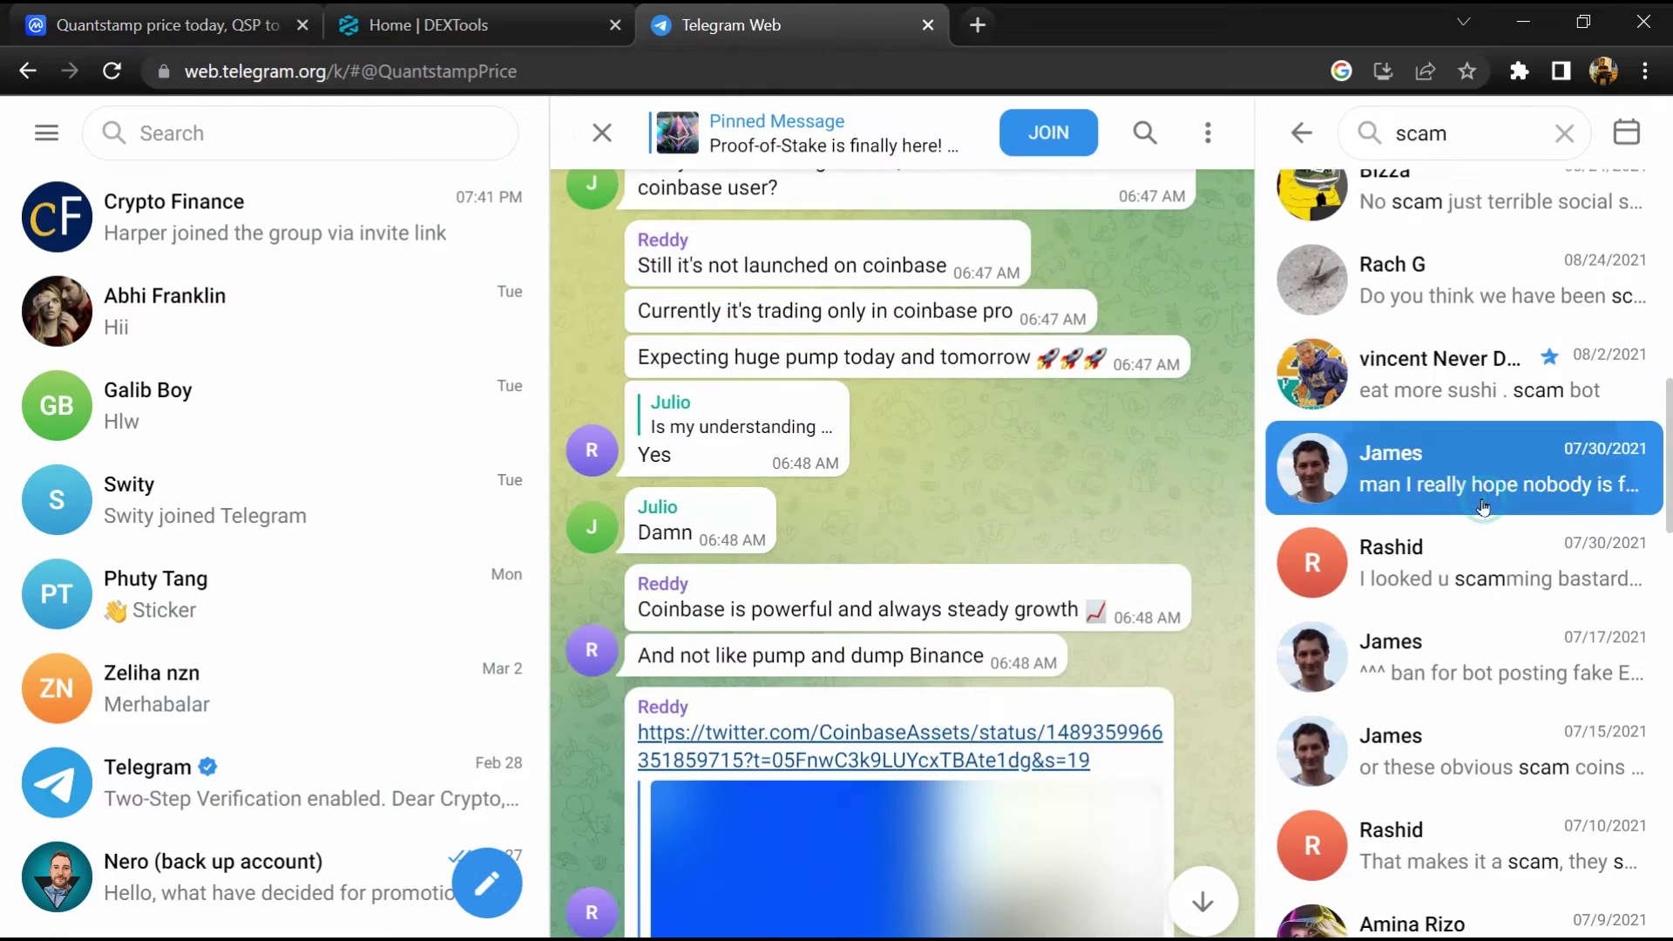
pyautogui.scroll(-3, 1482, 507)
pyautogui.click(1483, 505)
pyautogui.scroll(-3, 1483, 504)
pyautogui.scroll(-3, 1483, 505)
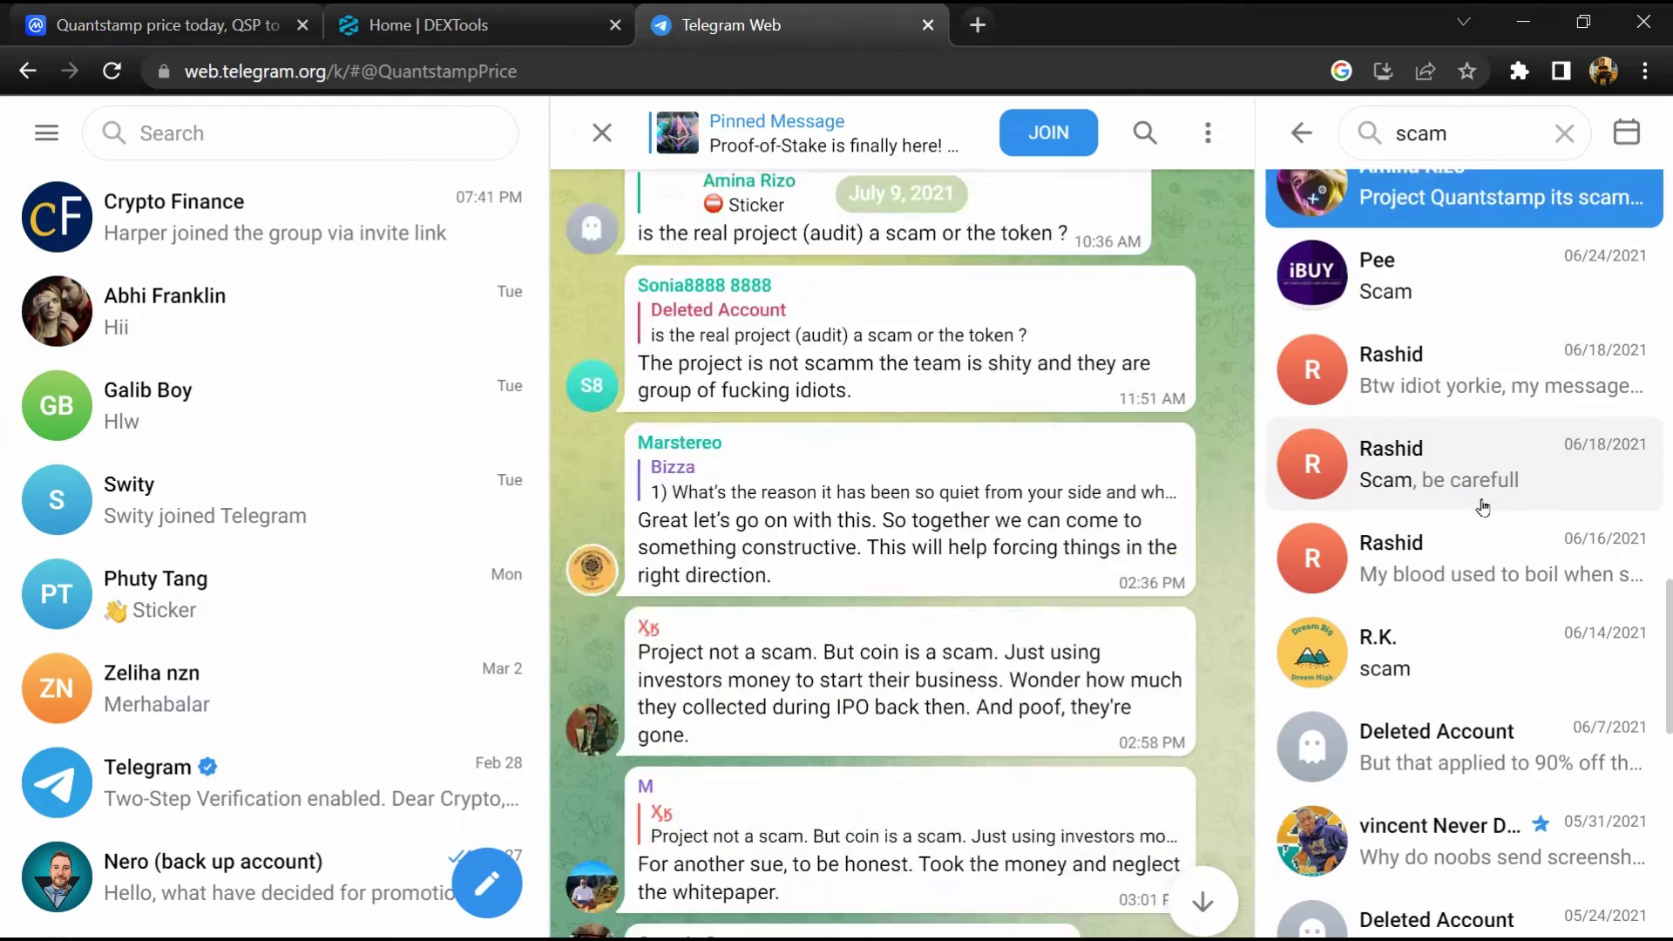
pyautogui.click(1484, 505)
pyautogui.scroll(-3, 1483, 503)
pyautogui.click(1482, 497)
pyautogui.scroll(-2, 1464, 483)
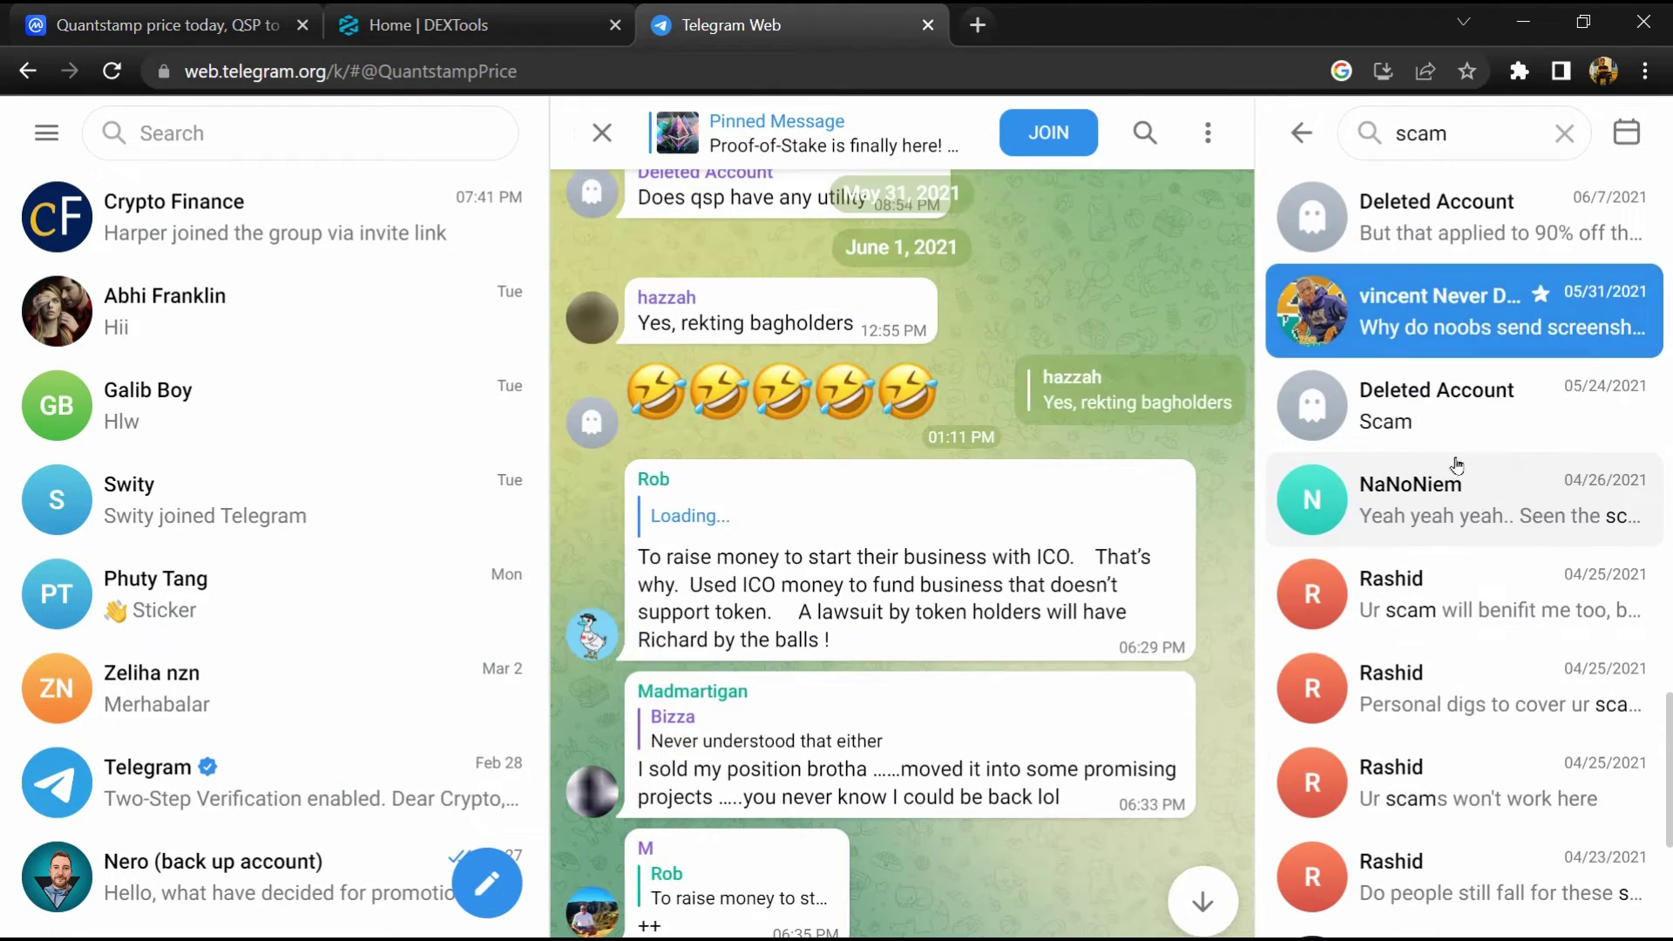
pyautogui.click(1445, 429)
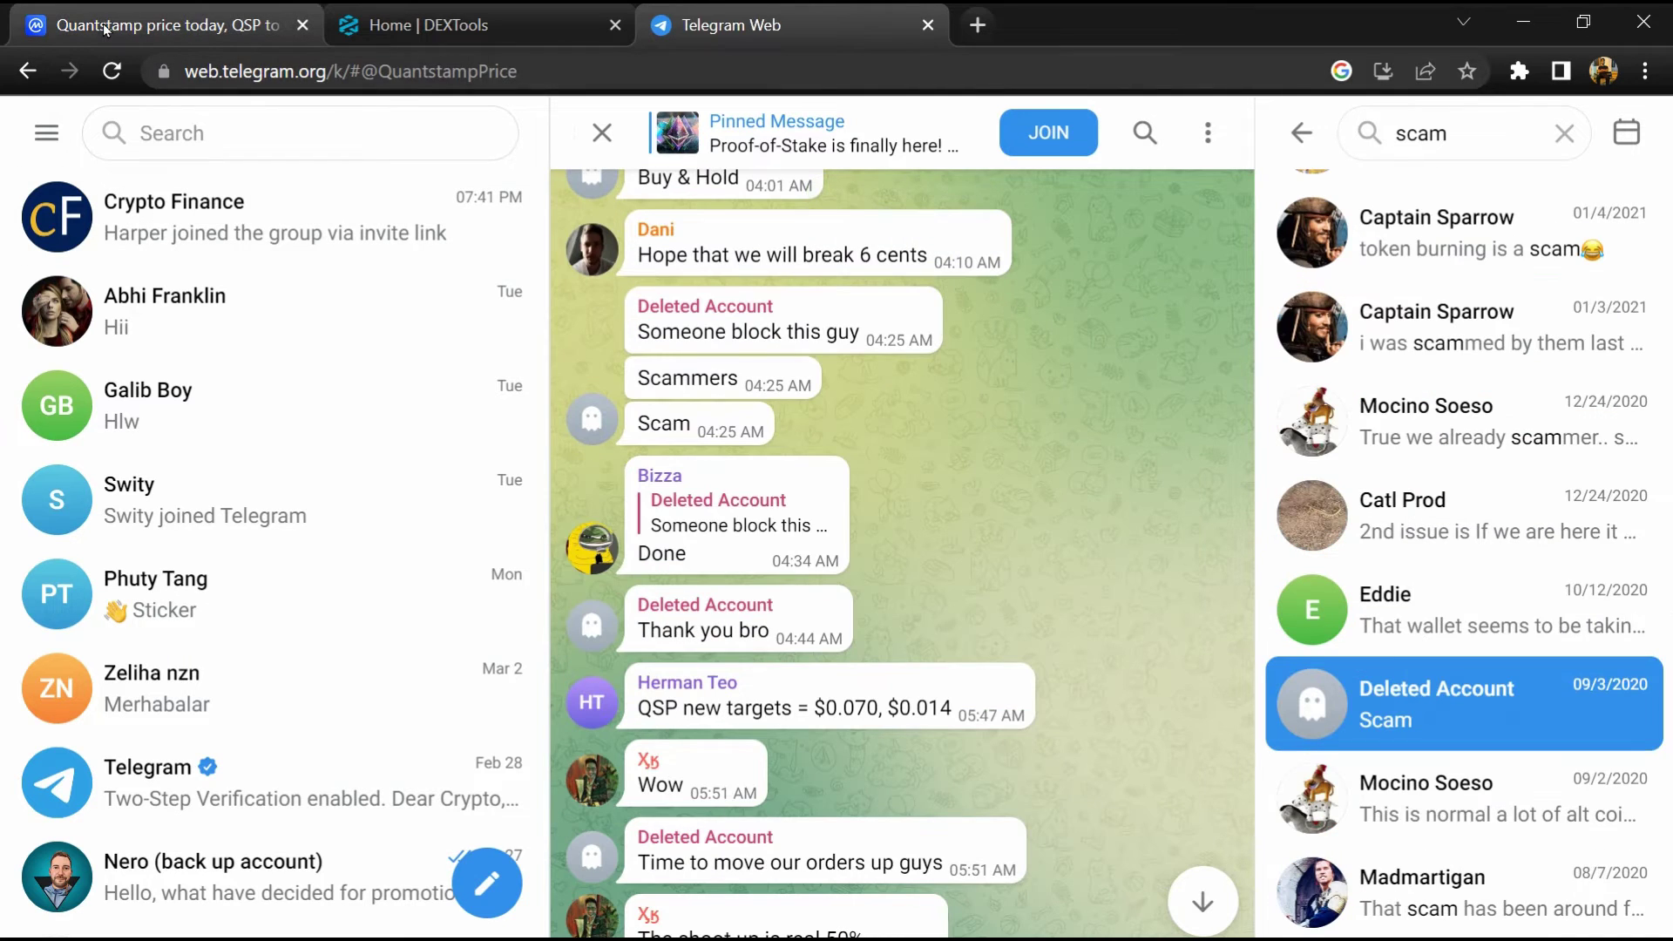
# Copy Quantstamp's Ethereum contract address from CoinMarketCap and go to DEXTools
pyautogui.click(105, 30)
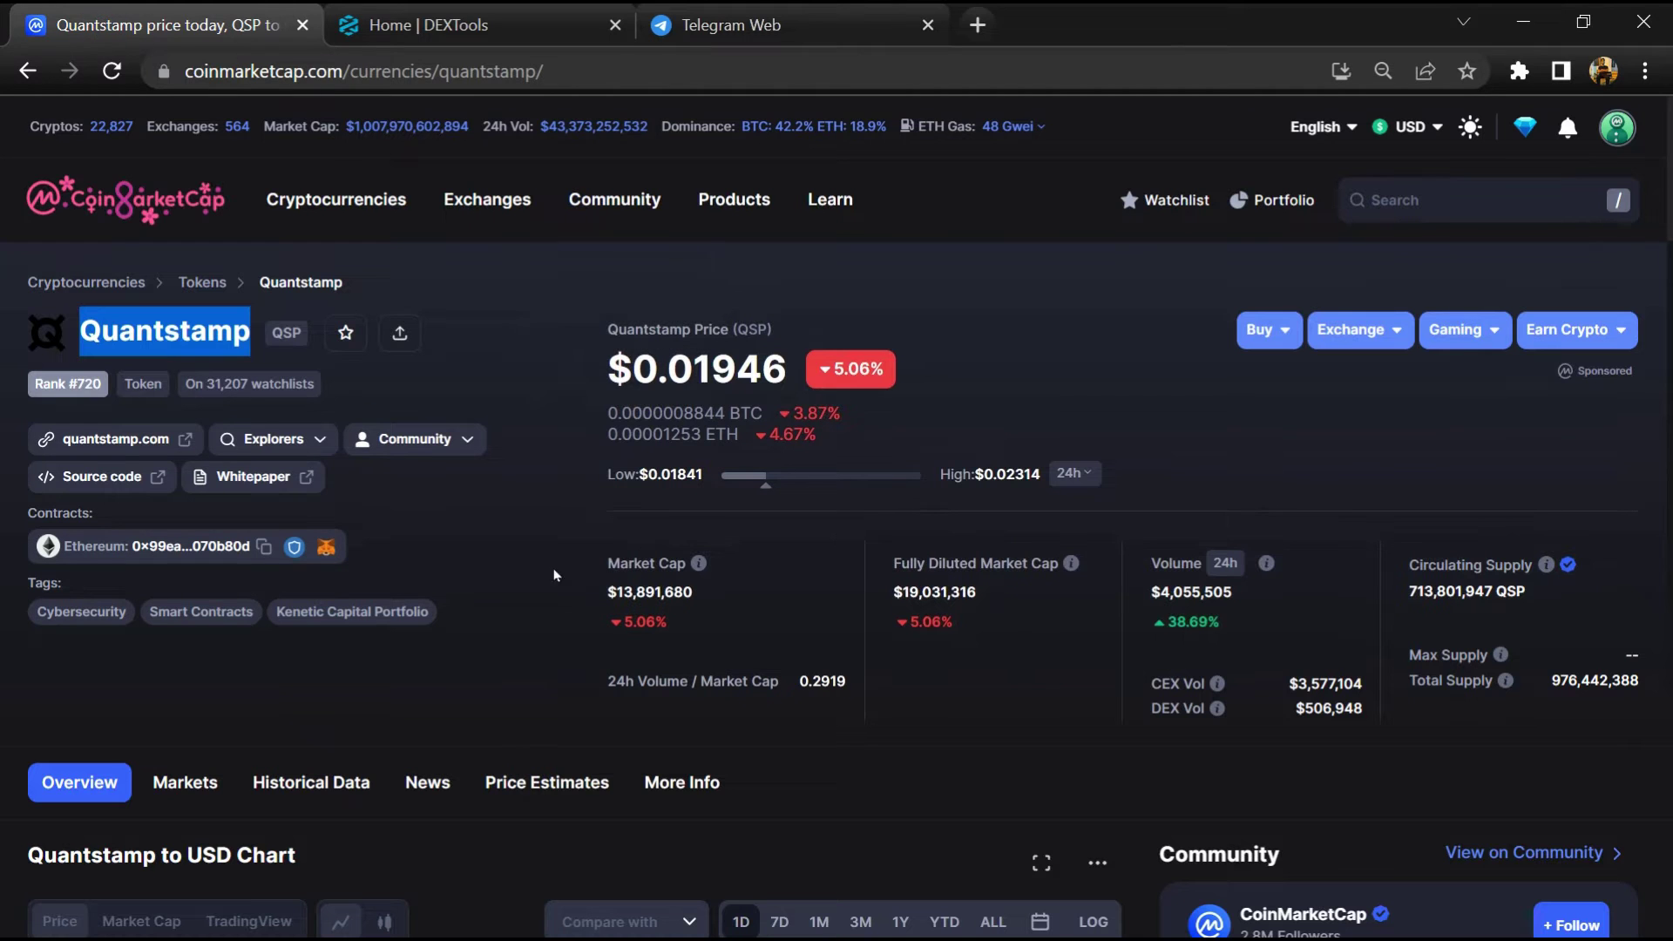
pyautogui.click(259, 548)
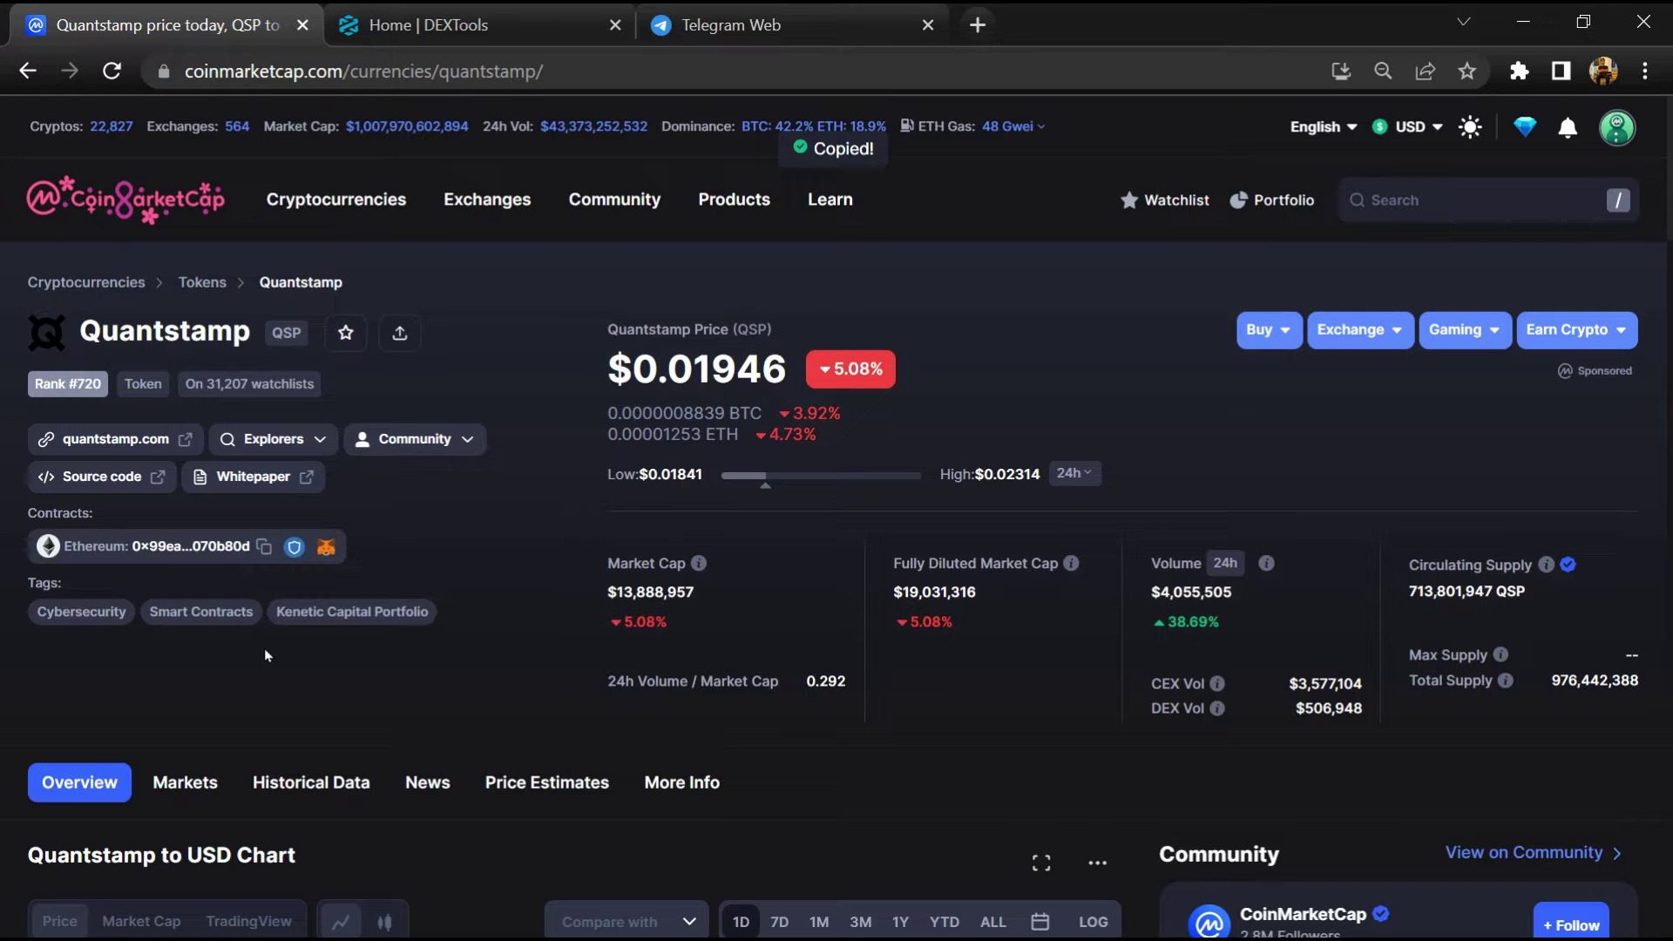
pyautogui.click(461, 26)
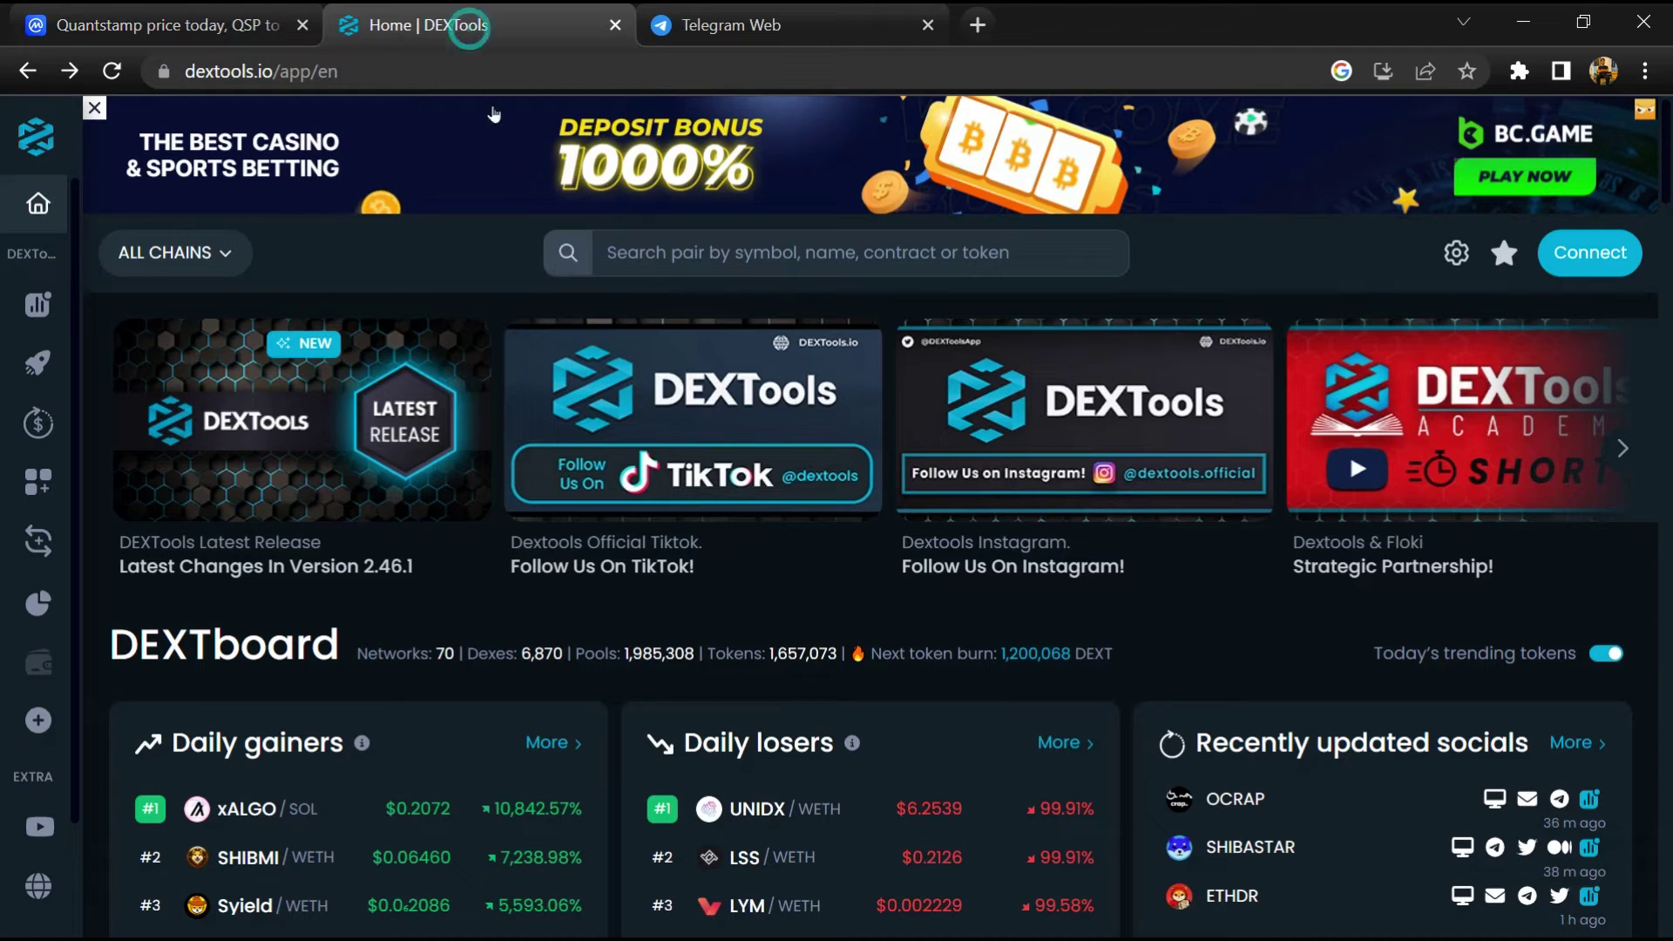
# Search DEXTools with the pasted QSP contract address and open the top QSP/WETH Uniswap v3 pair
pyautogui.click(766, 248)
pyautogui.rightClick(726, 133)
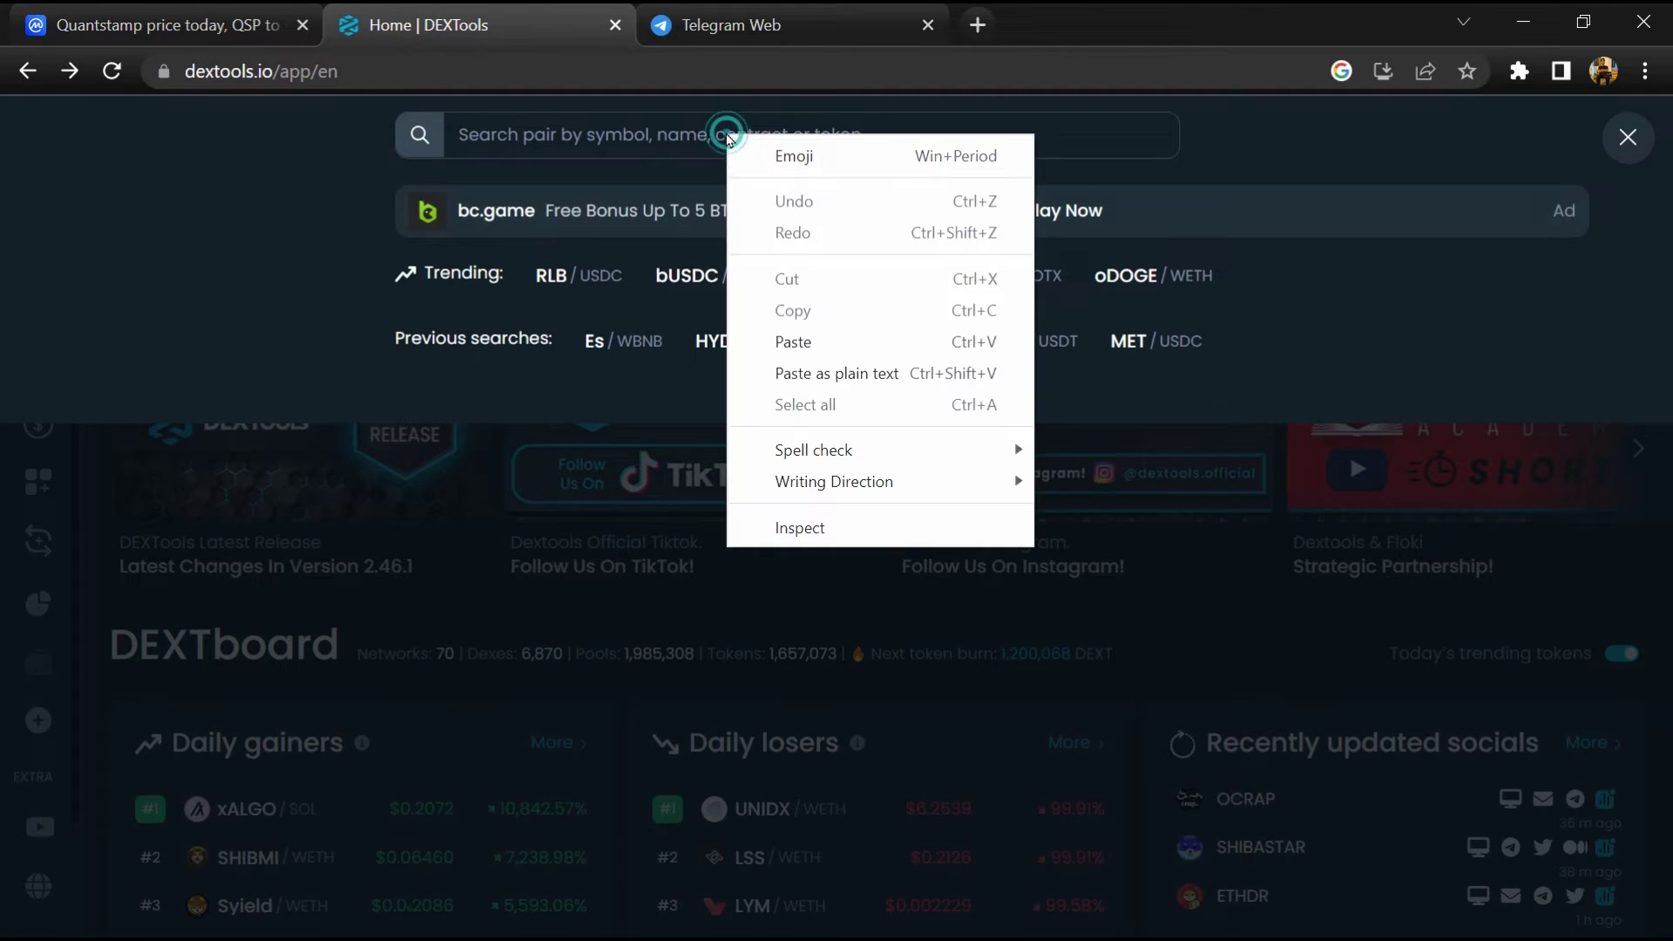
pyautogui.click(793, 340)
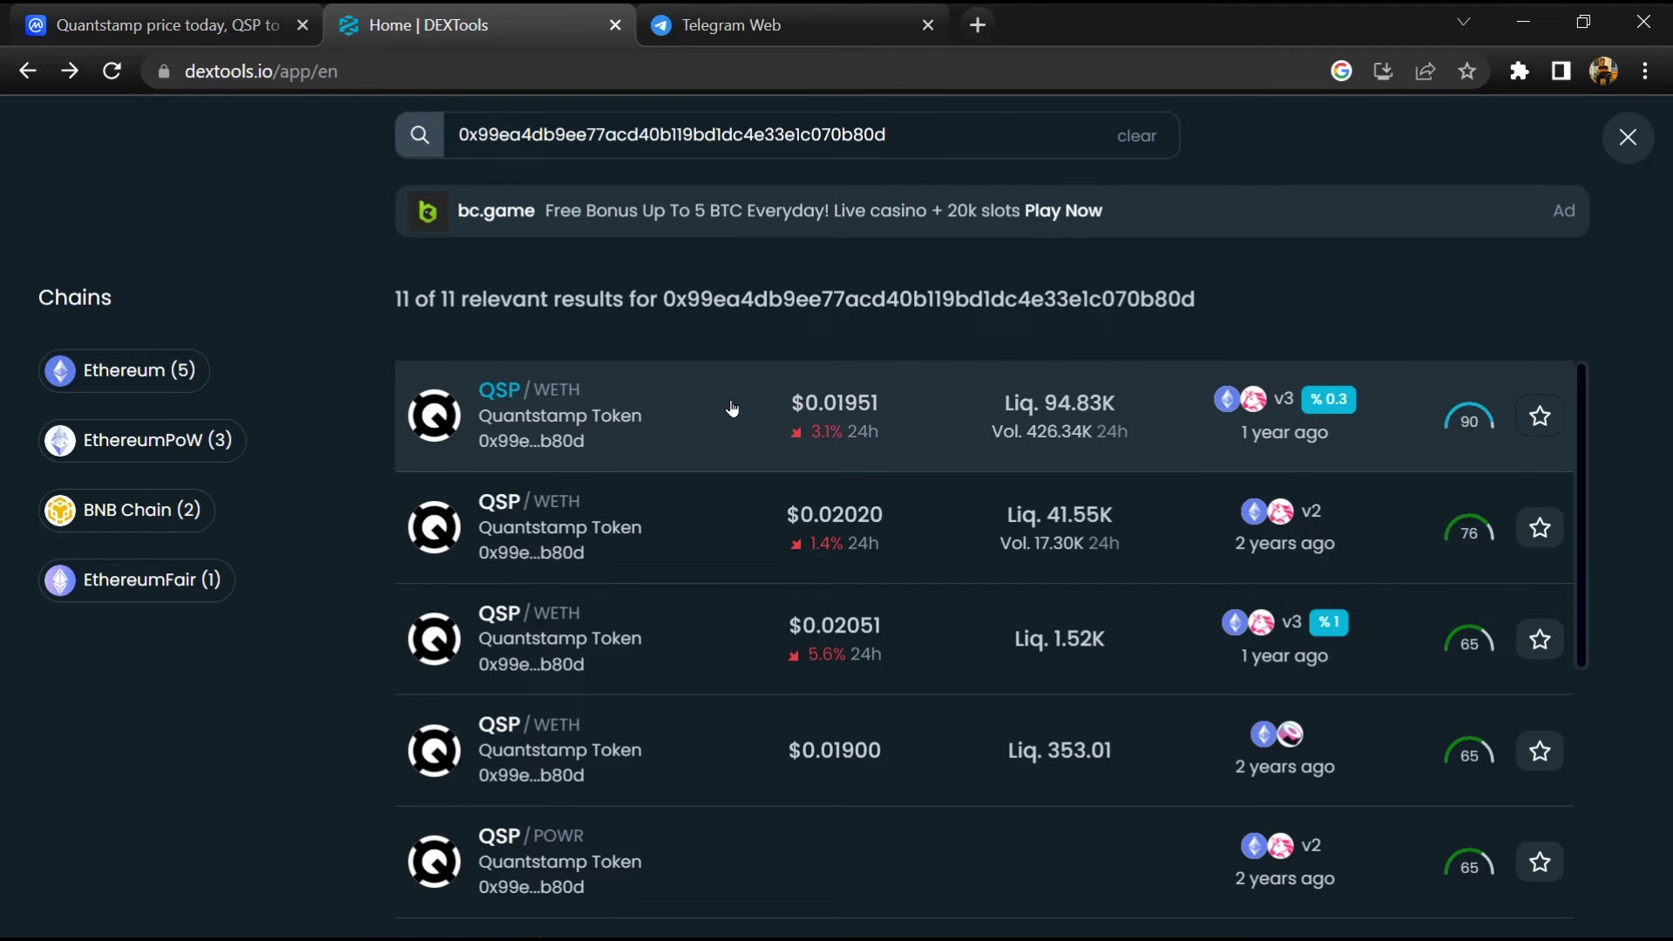
pyautogui.click(732, 409)
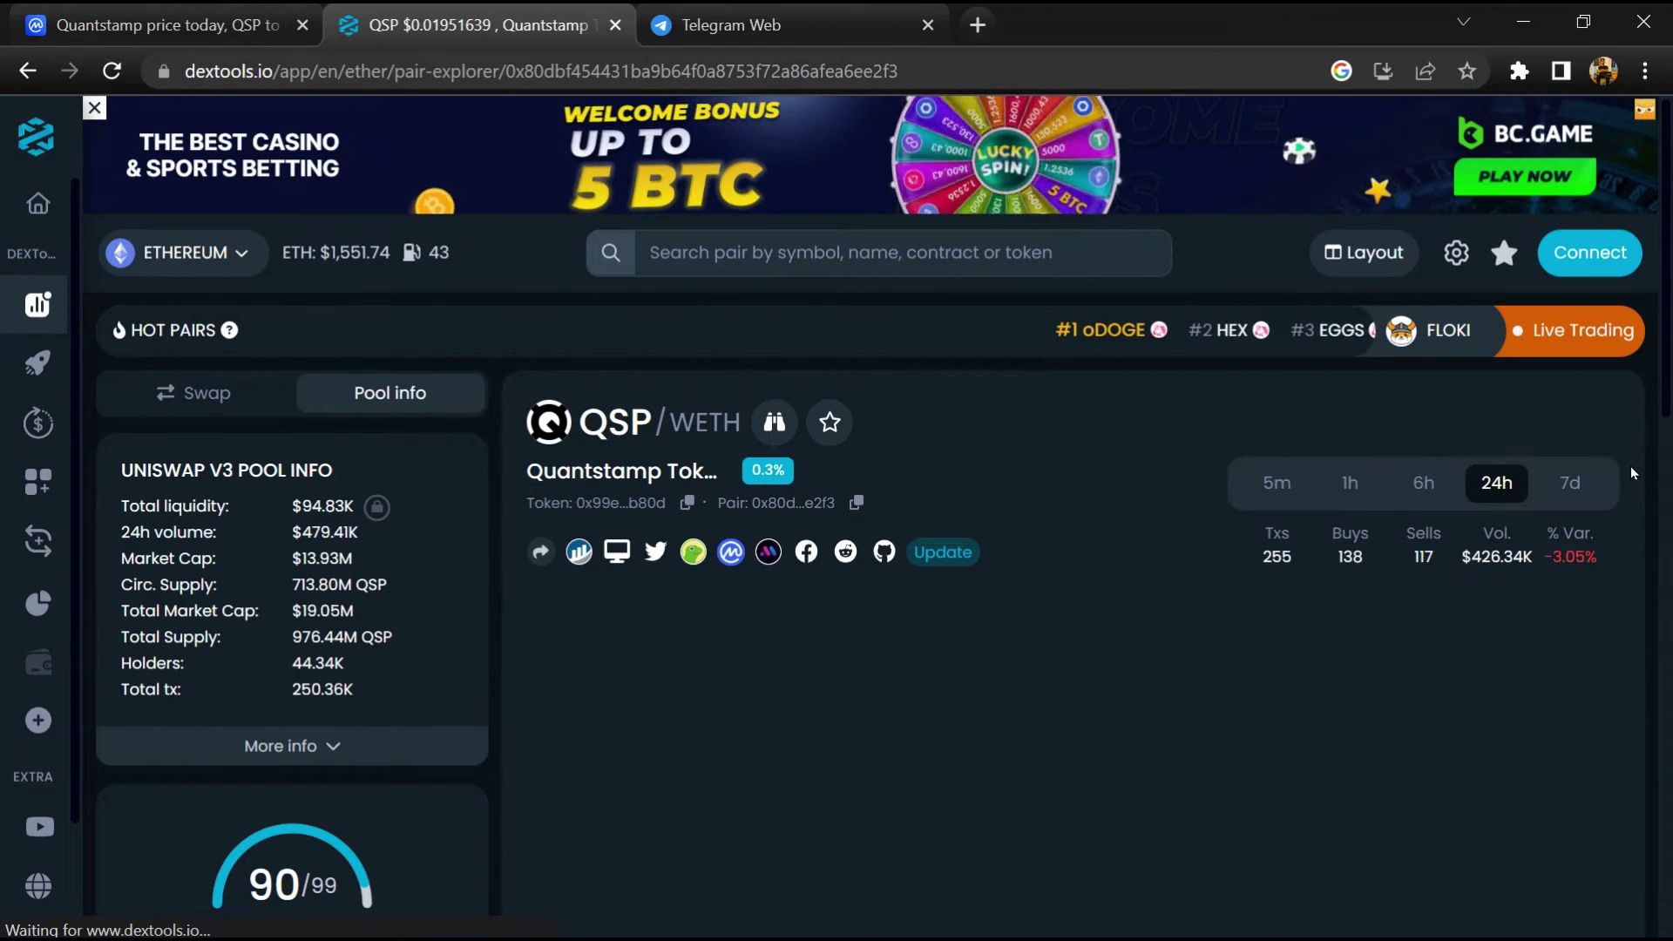
pyautogui.scroll(-5, 1630, 466)
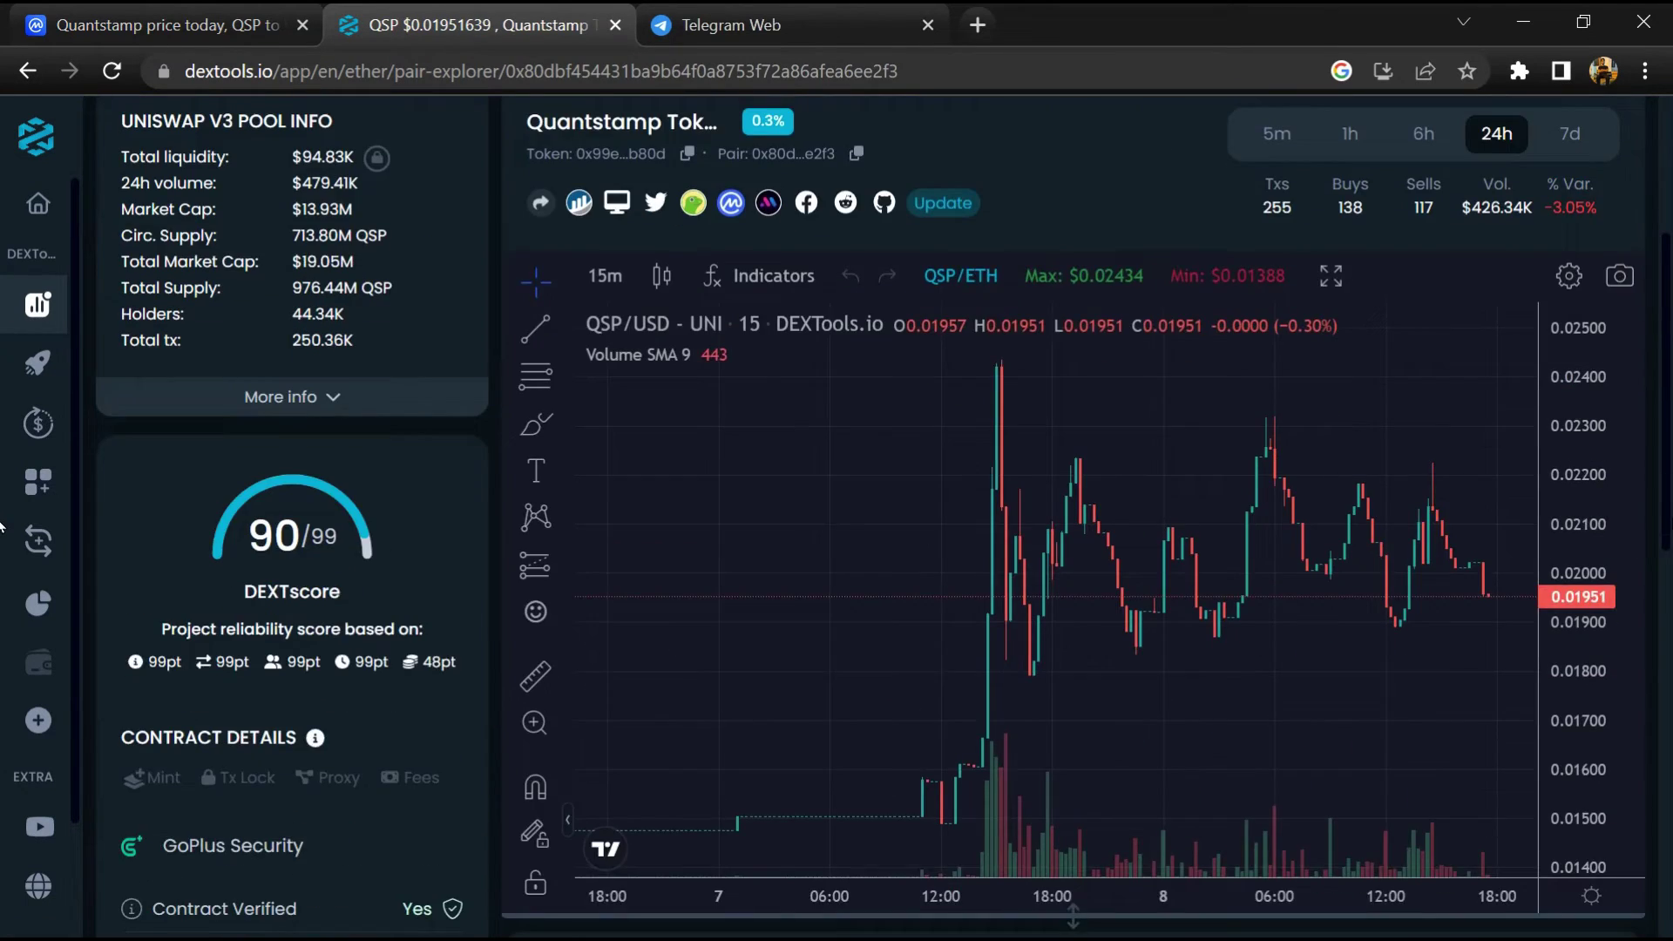
pyautogui.scroll(-5, 387, 320)
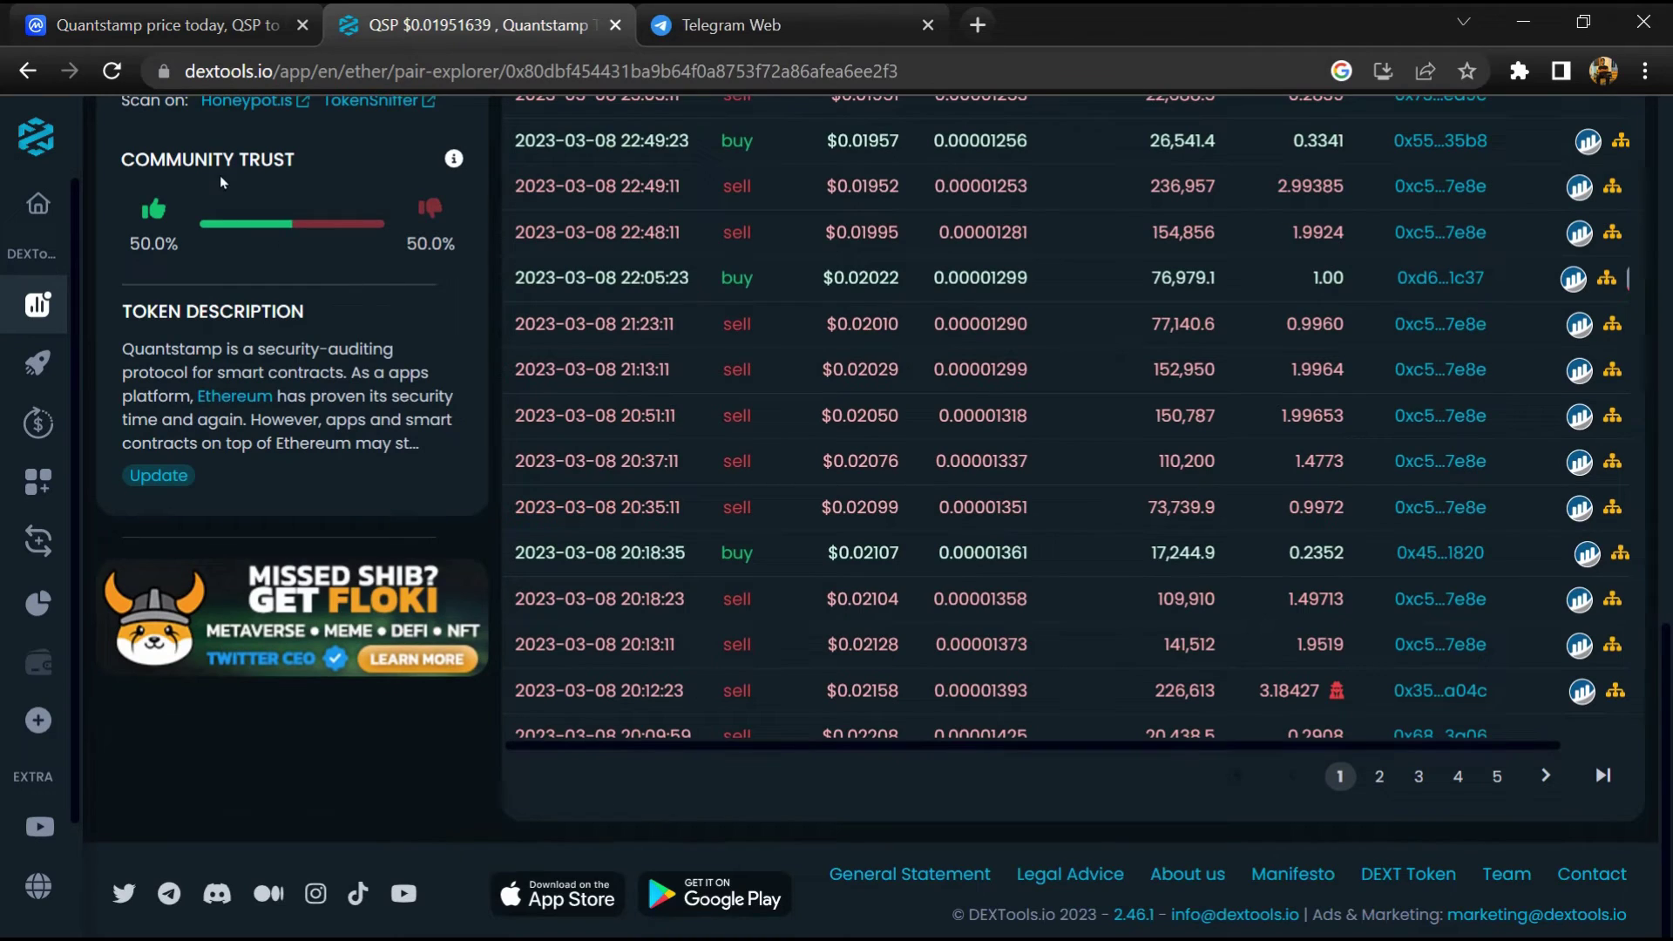
# Check the QSP/WETH pair's 50/50 community trust split, then return to CoinMarketCap
pyautogui.tripleClick(210, 156)
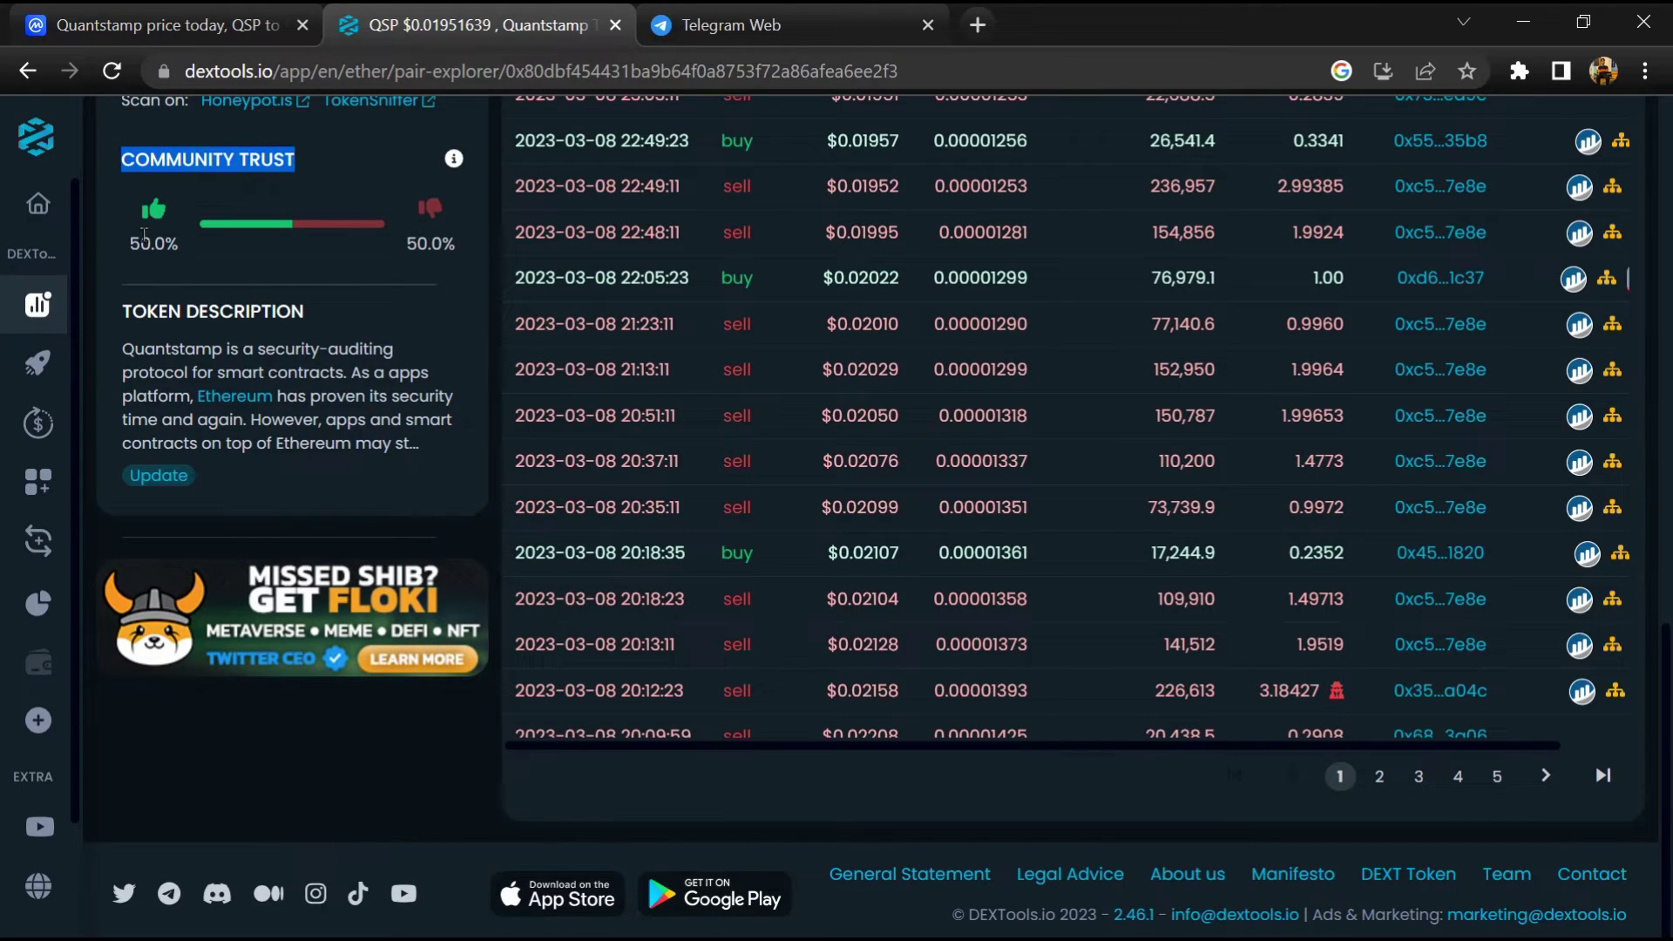
pyautogui.doubleClick(142, 241)
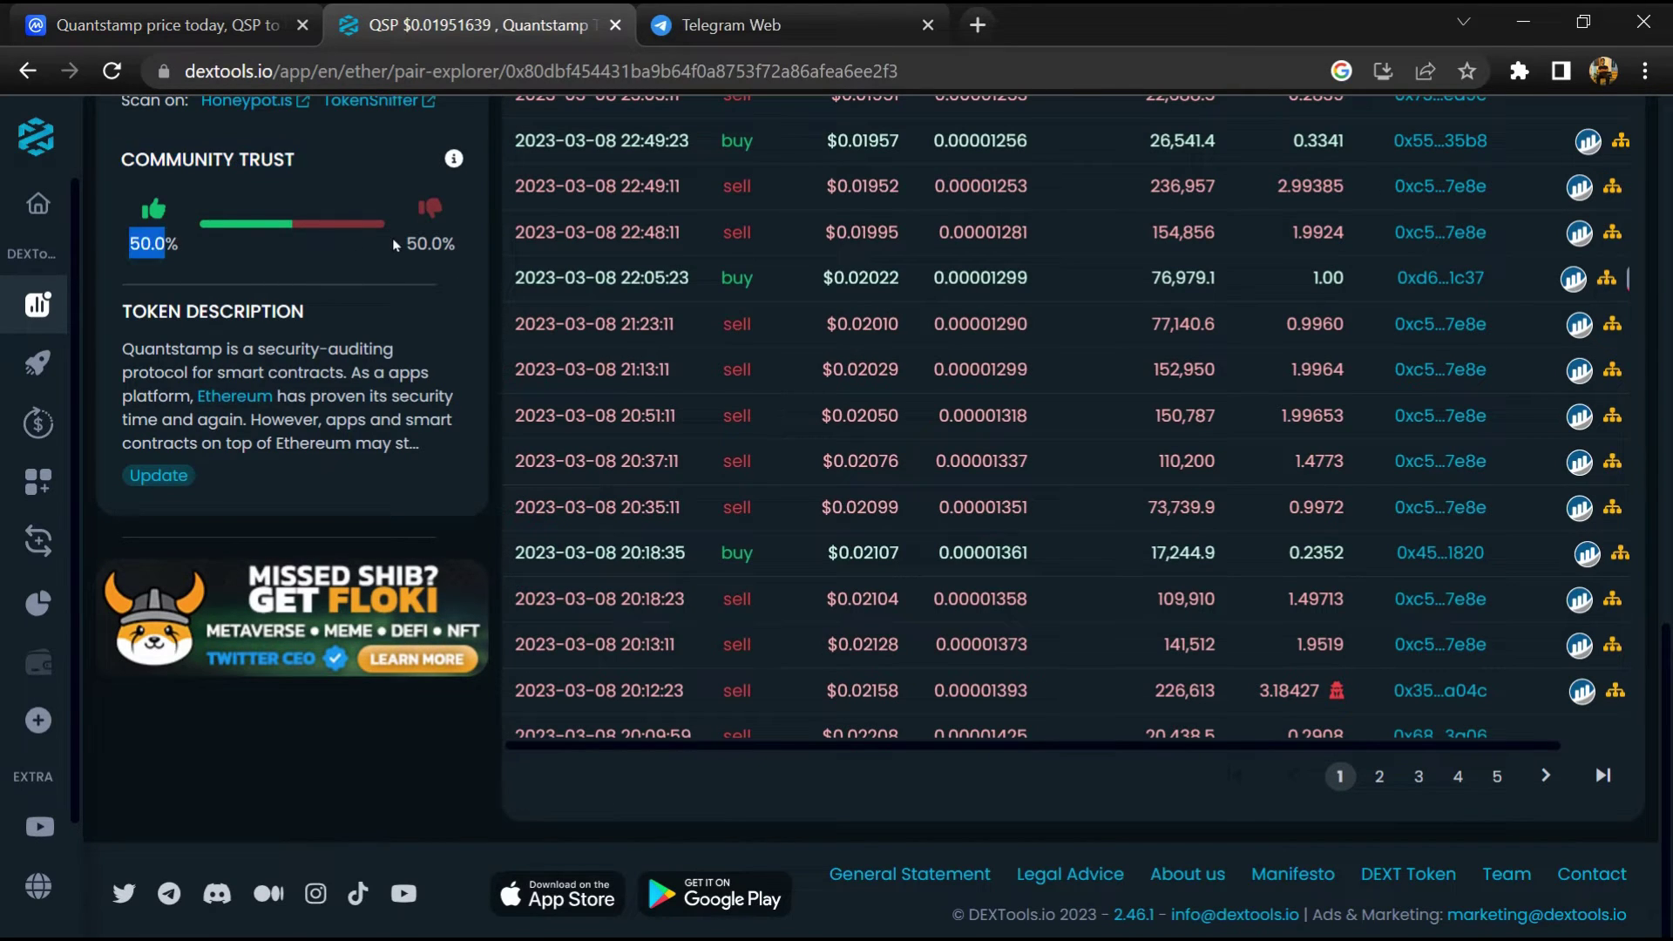
pyautogui.doubleClick(421, 242)
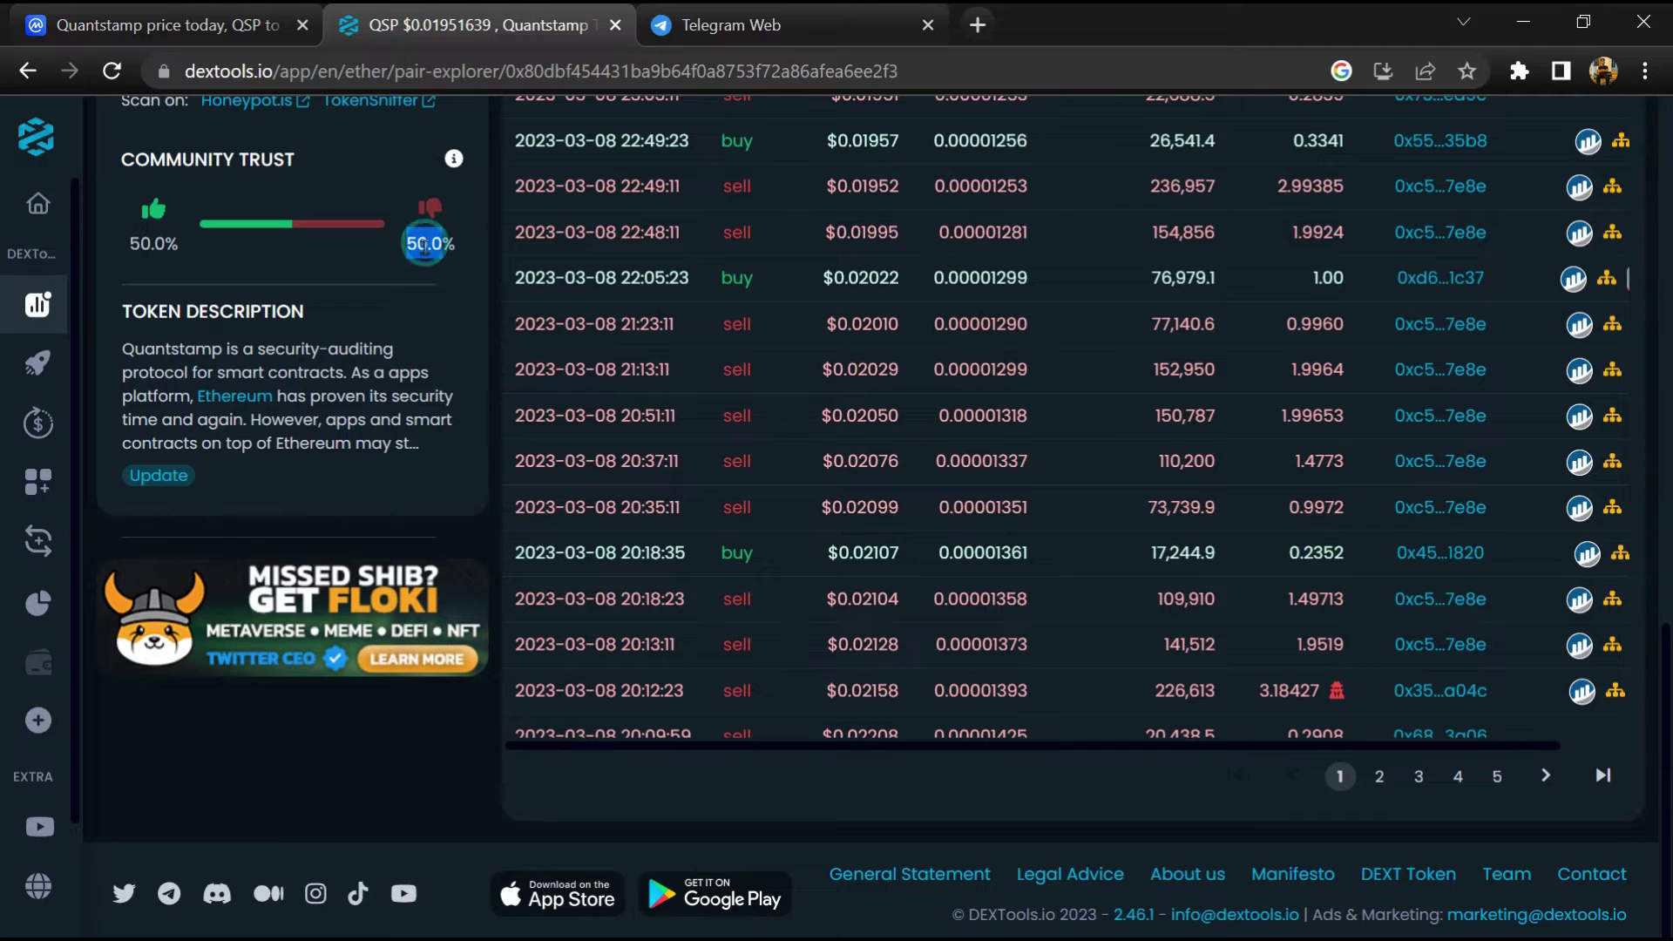
pyautogui.click(451, 280)
pyautogui.scroll(2, 713, 431)
pyautogui.scroll(-1, 1031, 455)
pyautogui.scroll(-3, 1031, 498)
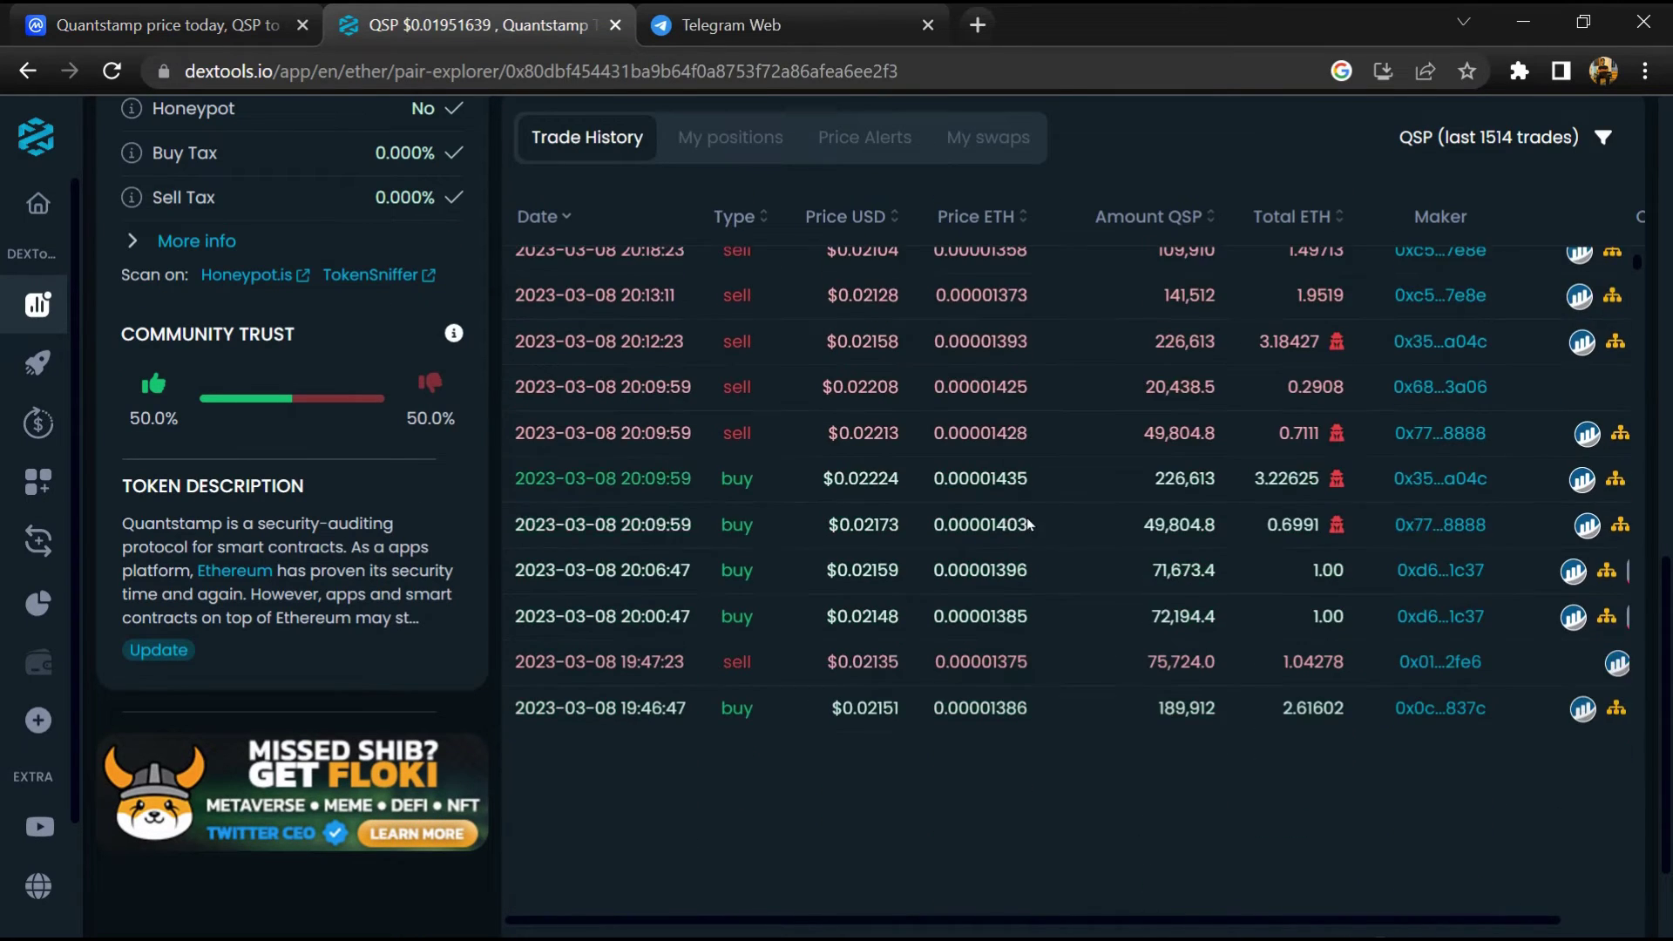
pyautogui.scroll(-3, 1019, 523)
pyautogui.scroll(-2, 993, 530)
pyautogui.scroll(-1, 973, 533)
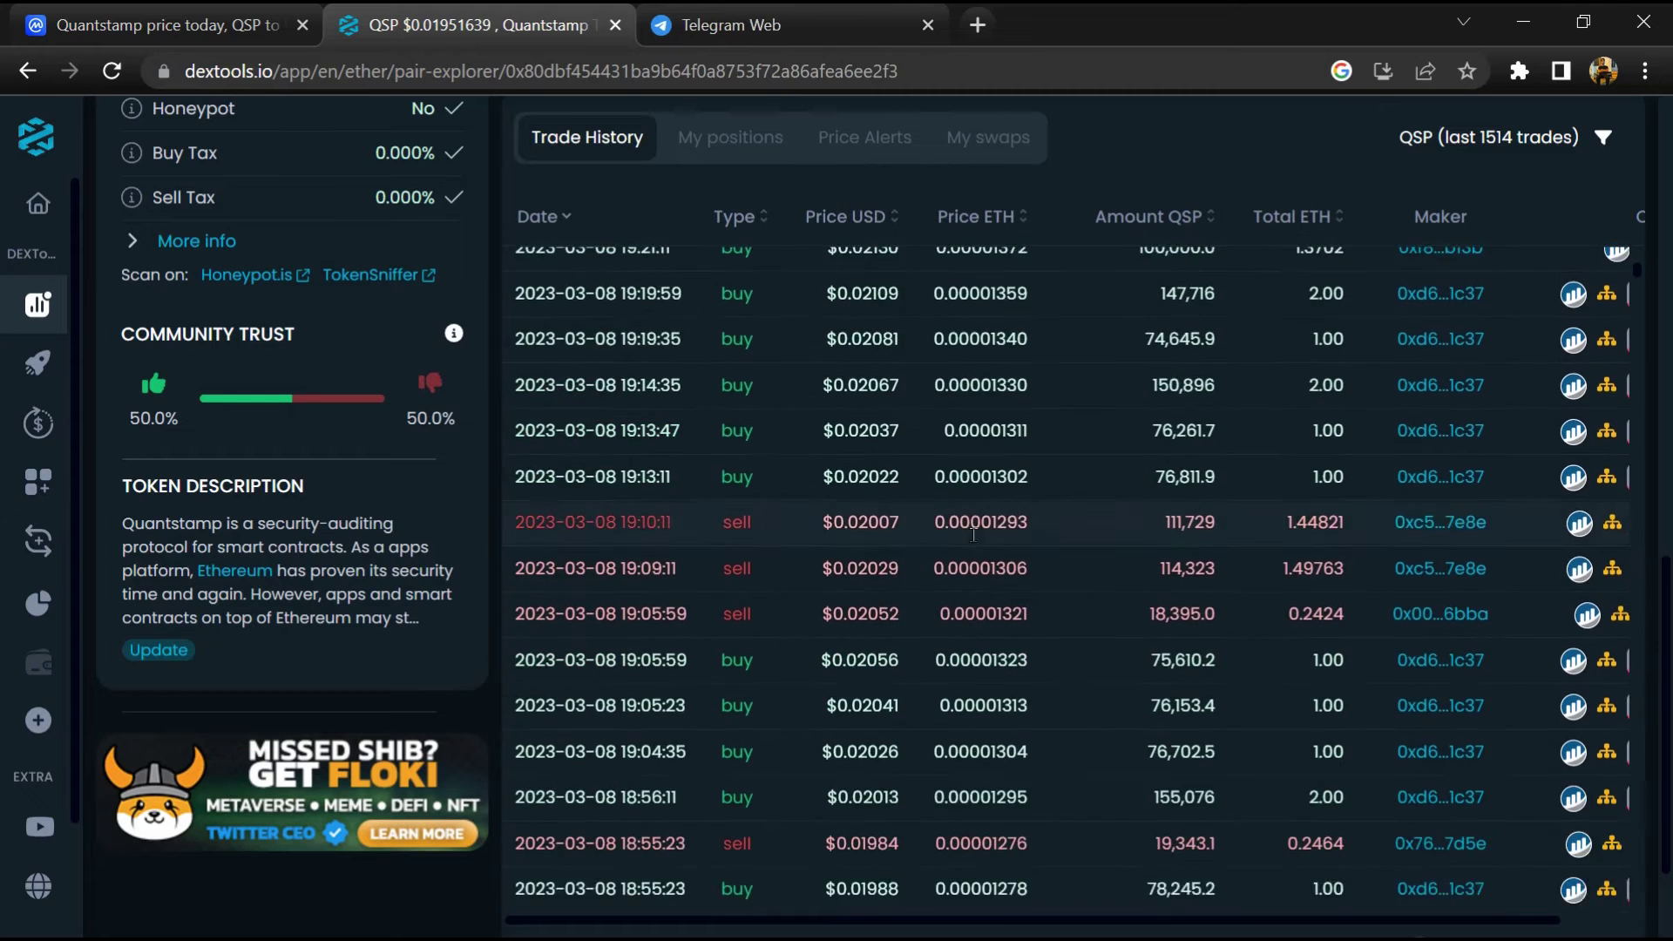
pyautogui.scroll(-3, 980, 542)
pyautogui.scroll(-3, 979, 543)
pyautogui.scroll(-3, 979, 543)
pyautogui.click(115, 26)
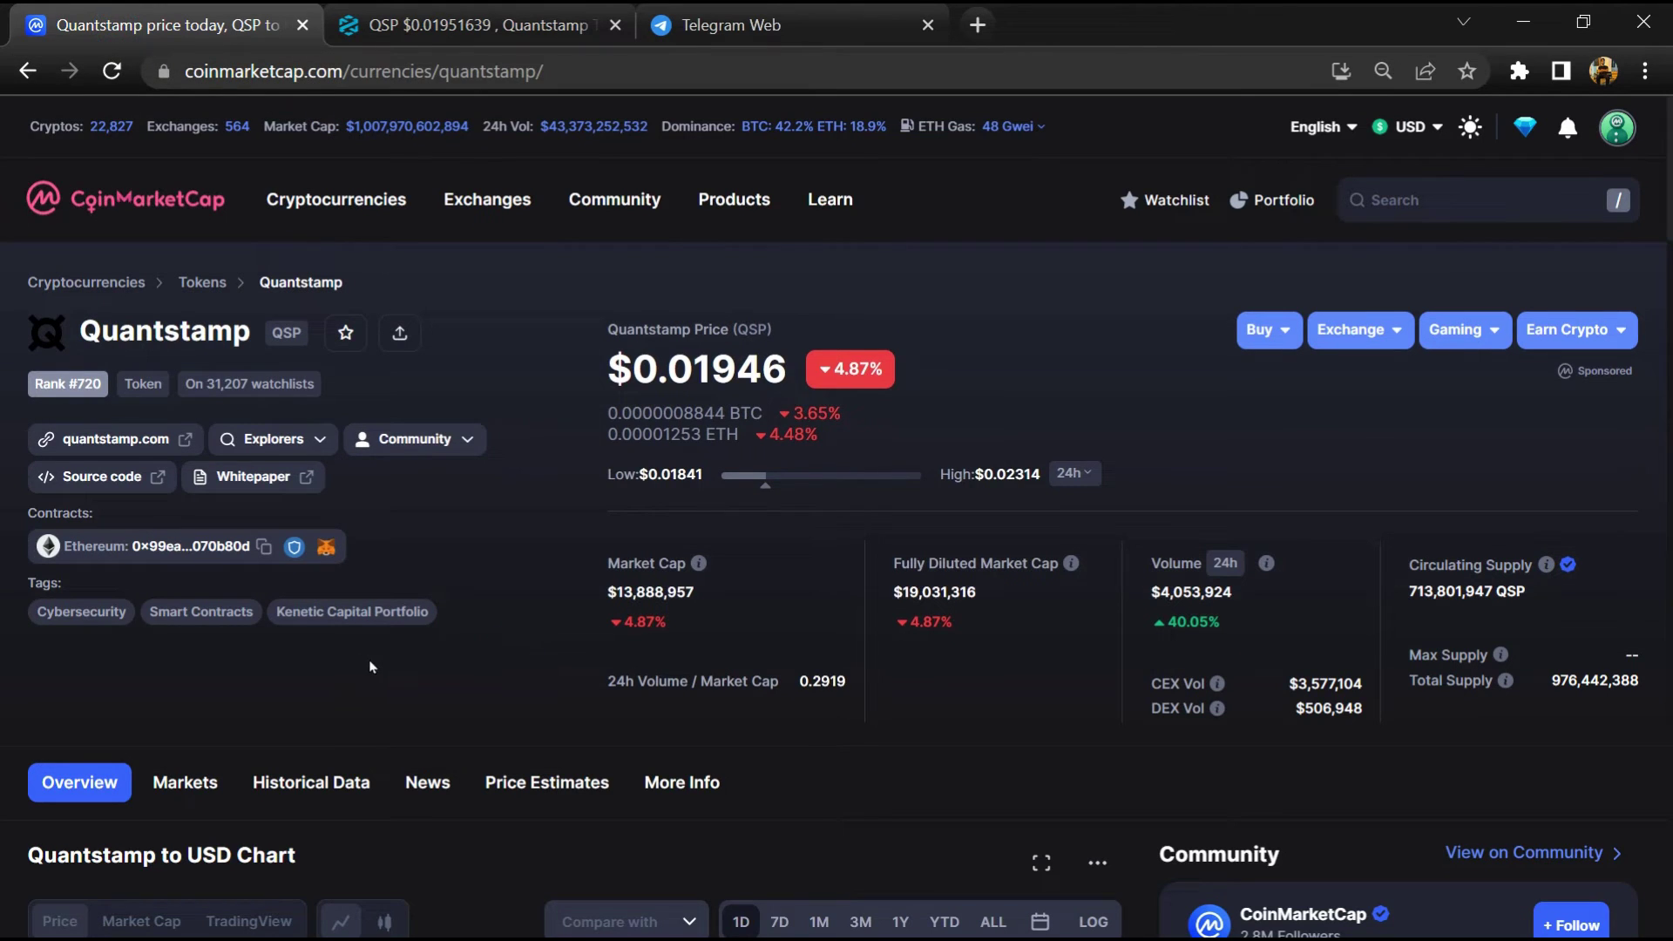
pyautogui.scroll(-2, 277, 452)
pyautogui.scroll(-1, 257, 393)
pyautogui.scroll(-1, 194, 258)
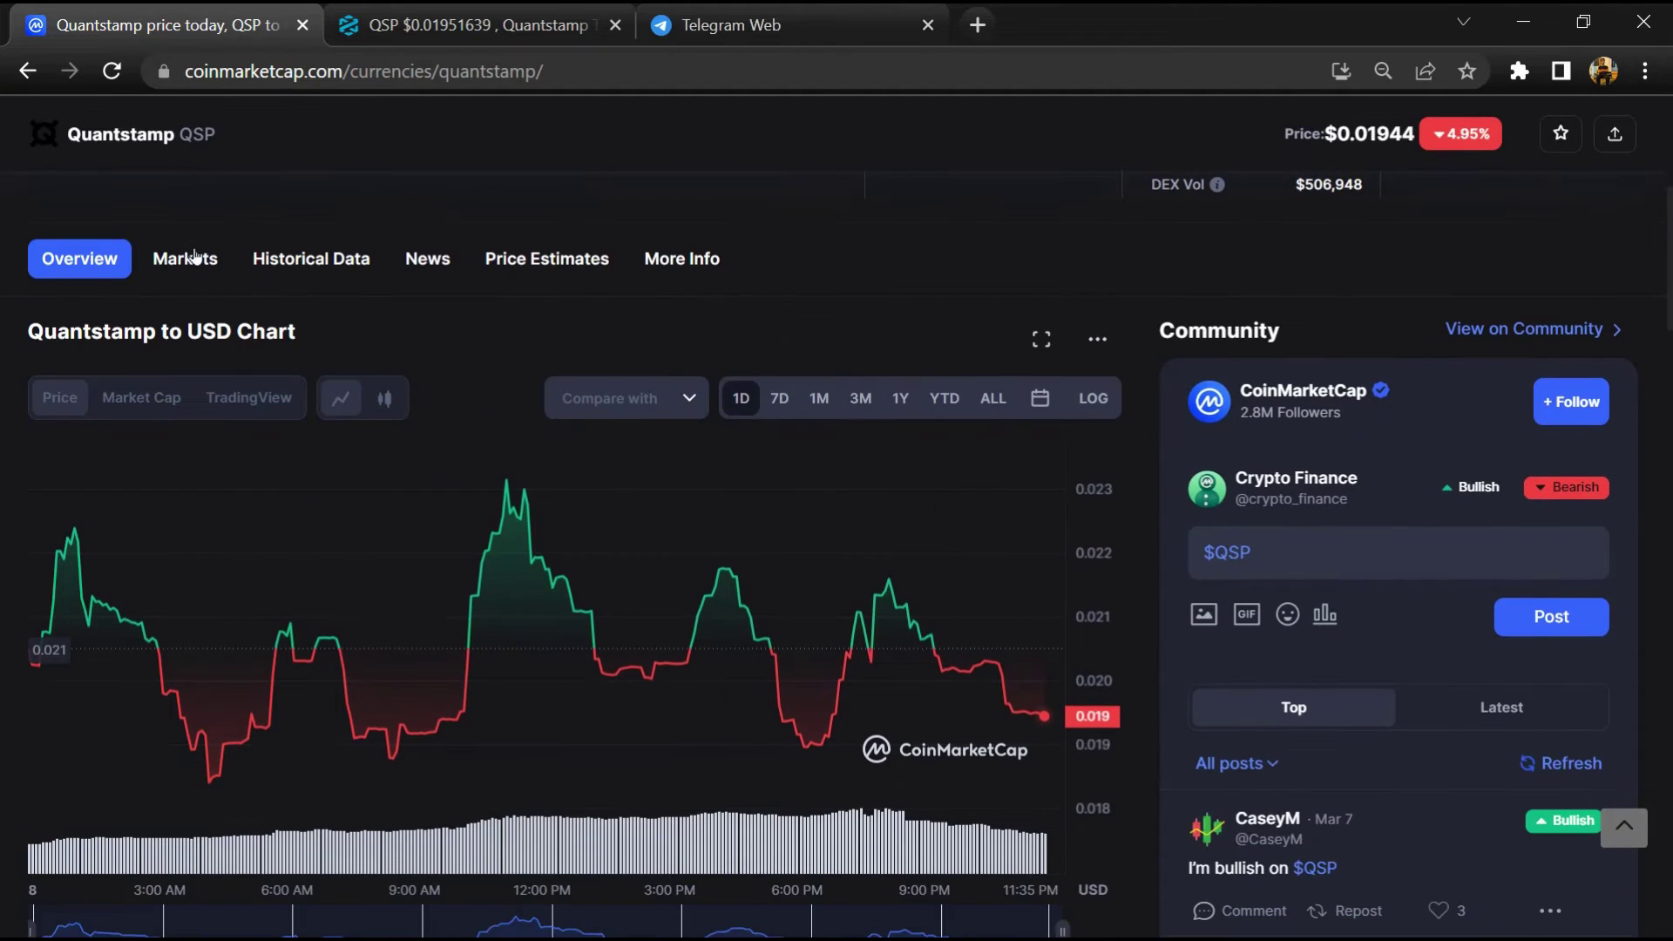
# Show Quantstamp's markets: spot pairs on Coinbase Exchange, Uniswap, Gate.io, CoinEx, GOPAX and XT.COM
pyautogui.click(188, 258)
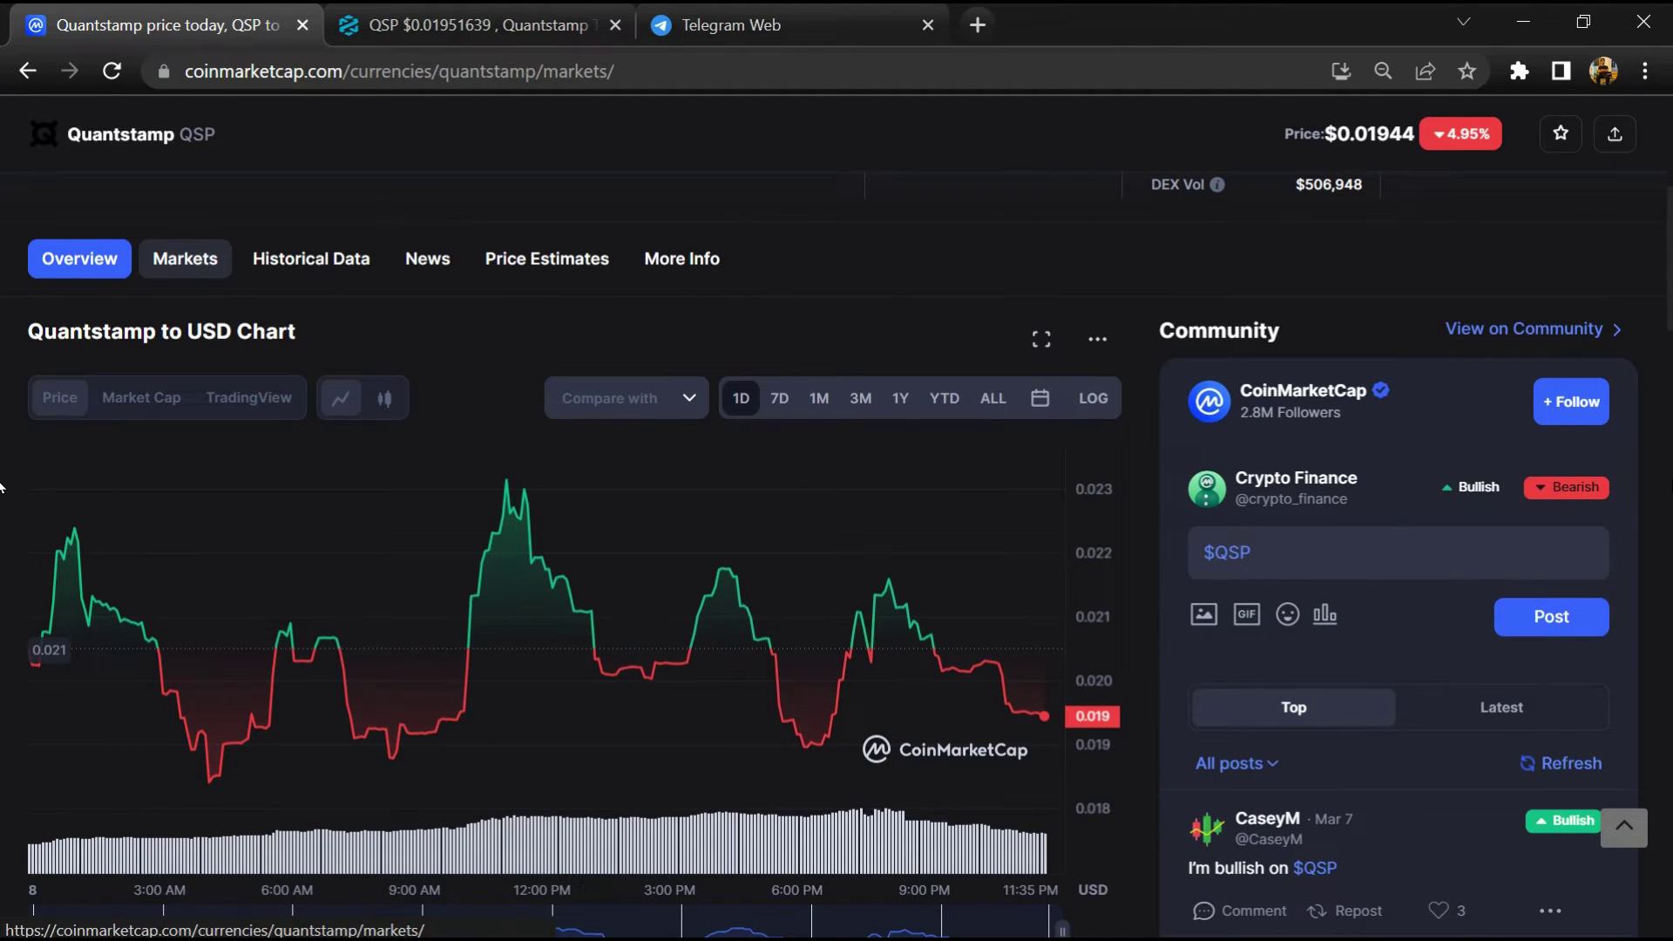
pyautogui.scroll(-1, 455, 450)
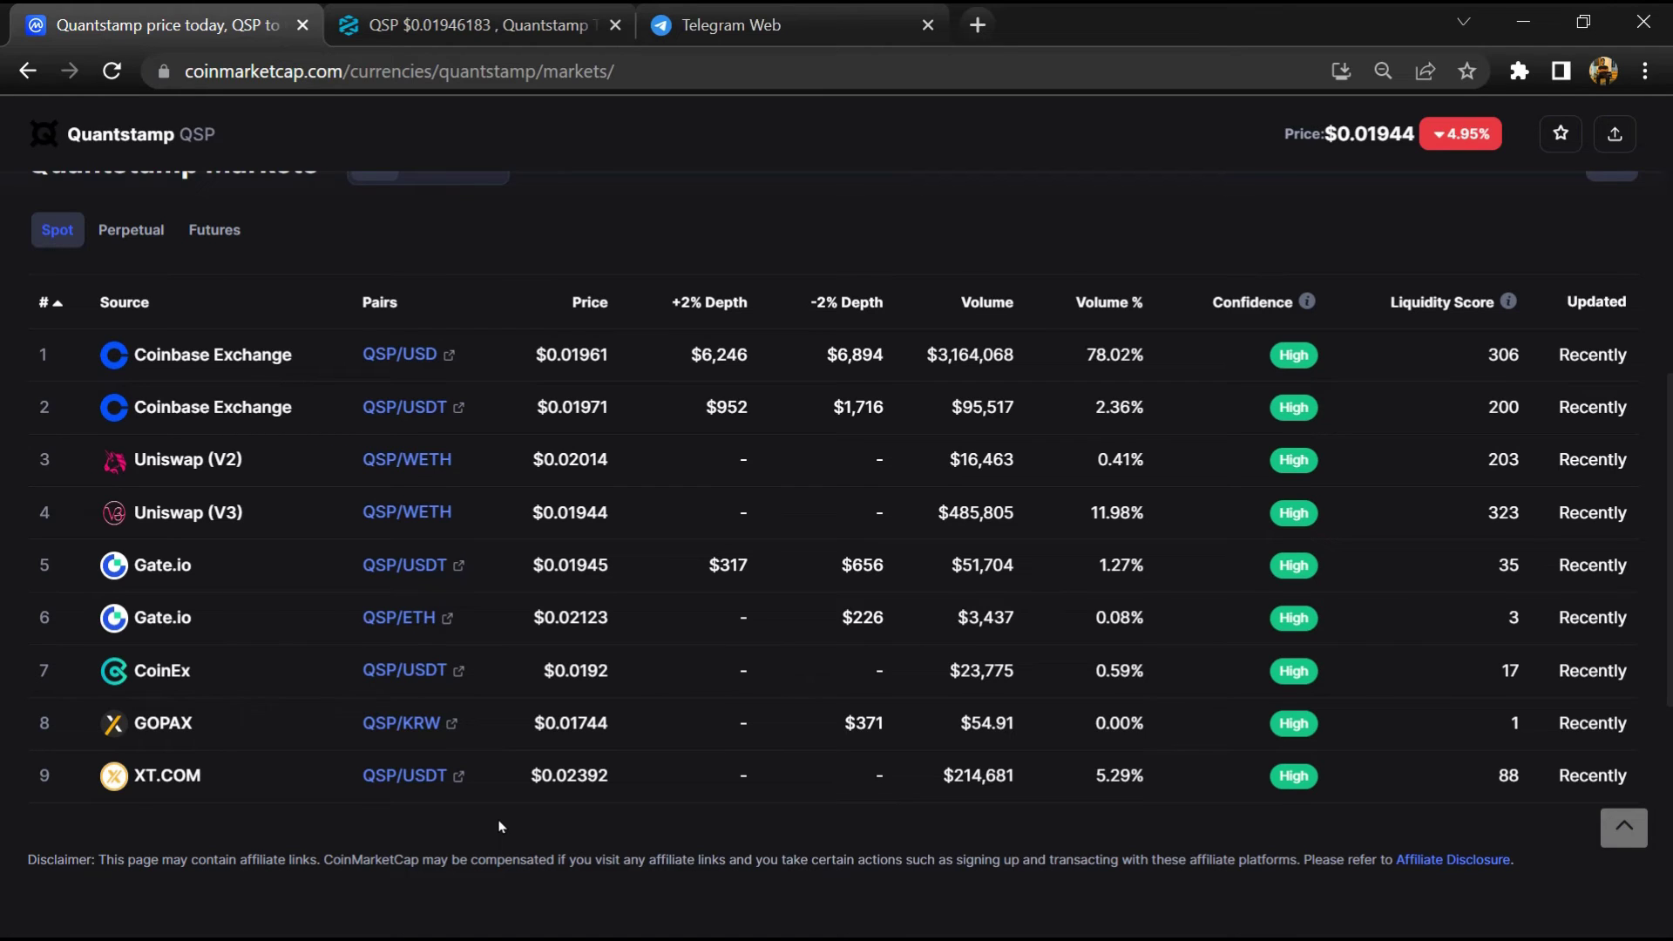
pyautogui.scroll(1, 498, 826)
pyautogui.scroll(4, 444, 772)
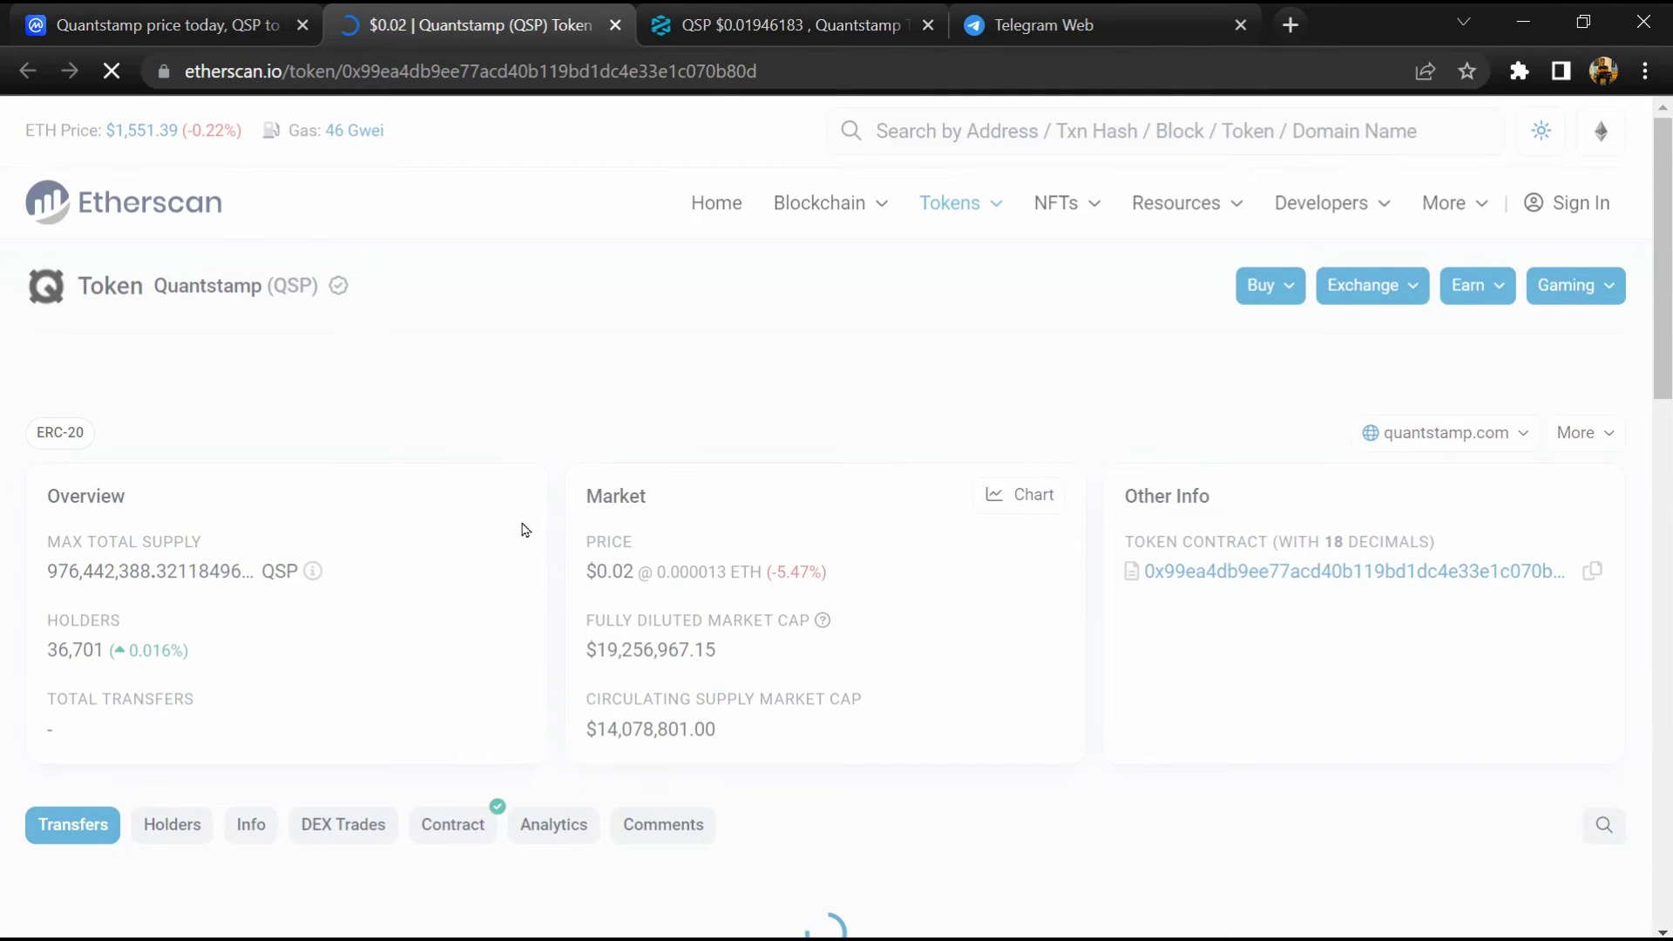
# Highlight the 36,701 holders count on Quantstamp's Etherscan token page
pyautogui.doubleClick(52, 650)
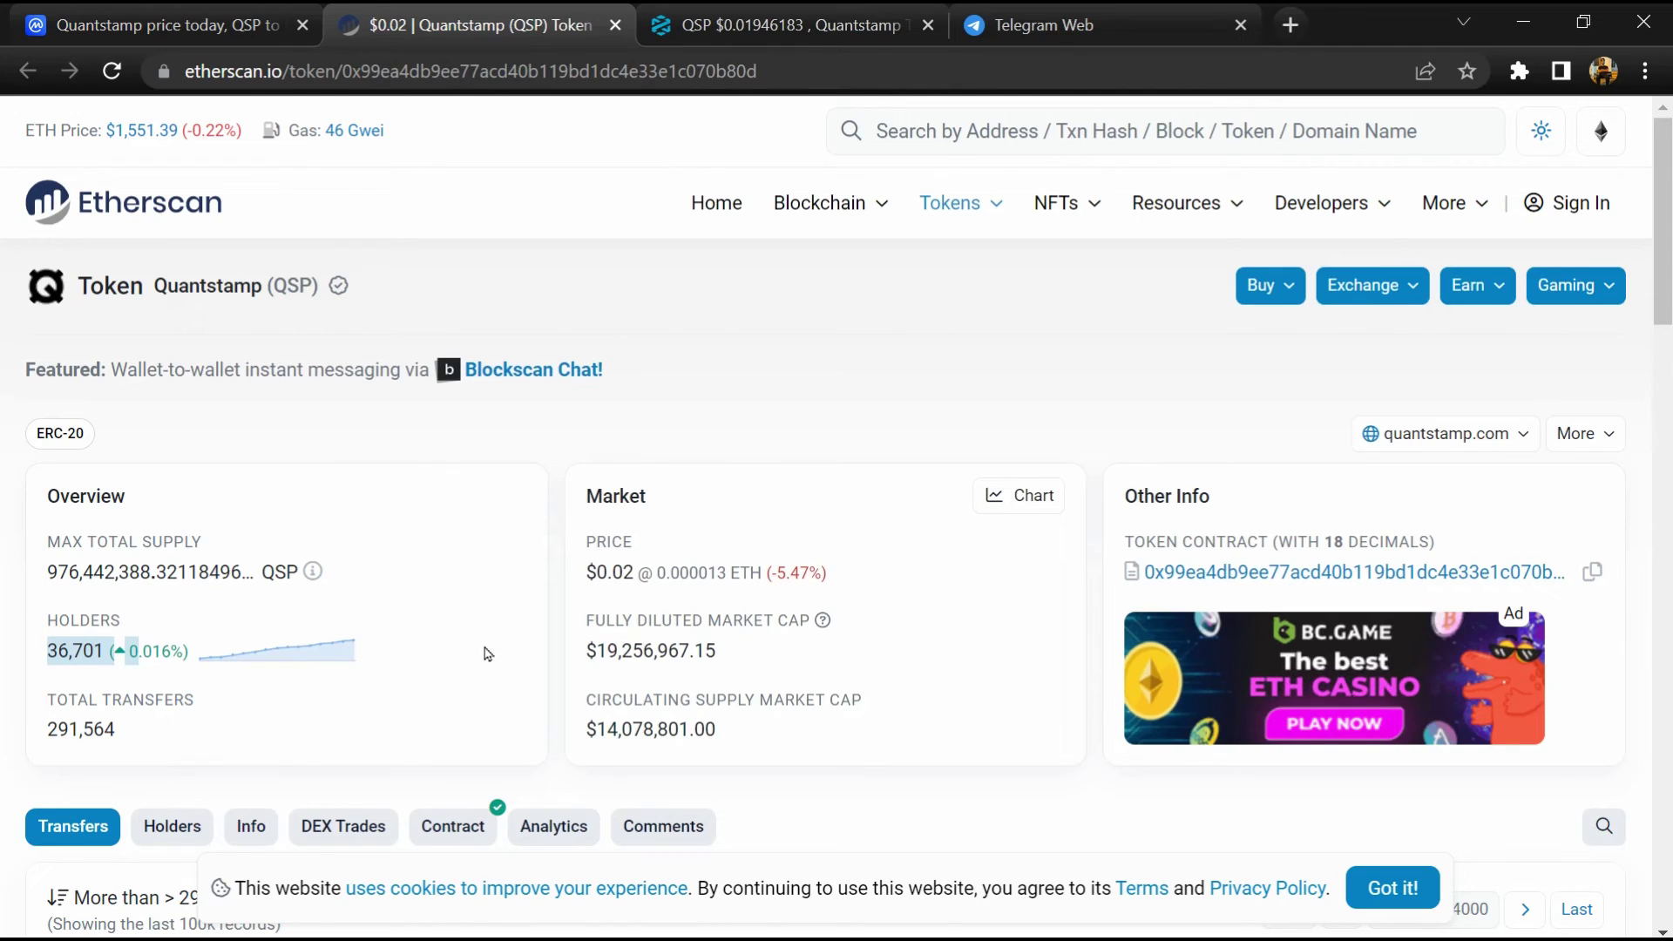
pyautogui.scroll(-4, 484, 650)
# List QSP's top holders, highlighting Coinbase 10 (7.6419%), Binance 8 (7.4761%), Uniswap V3 (1.0939%) and Huobi 21 (0.2182%)
pyautogui.click(171, 307)
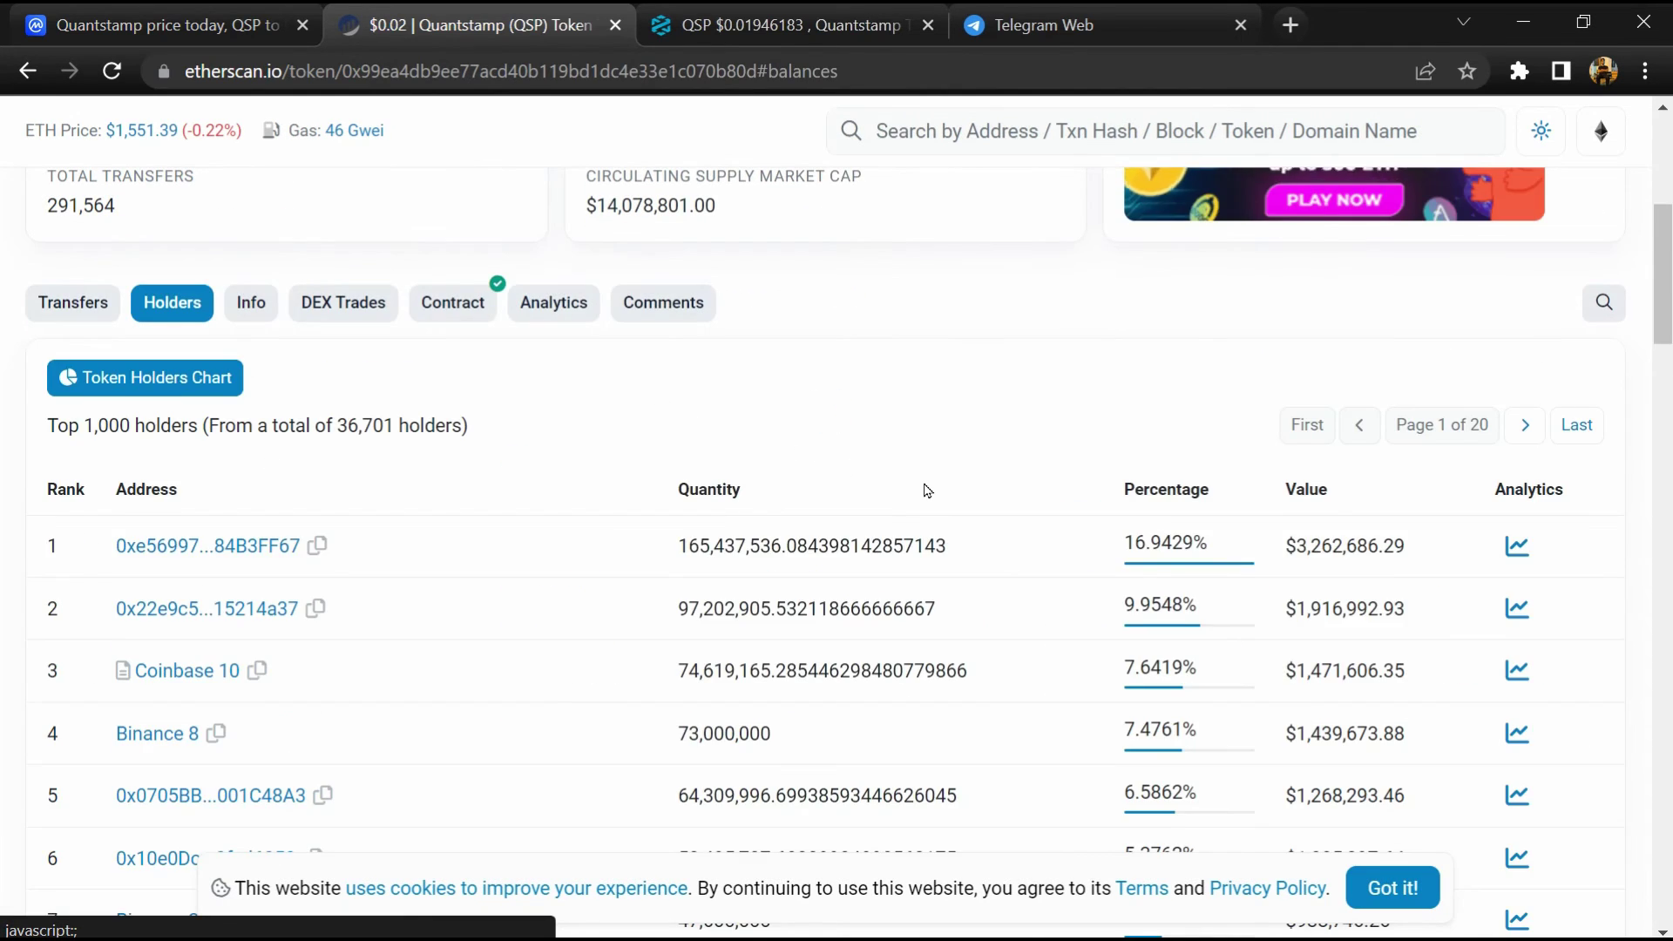
pyautogui.scroll(-1, 981, 498)
pyautogui.doubleClick(1145, 494)
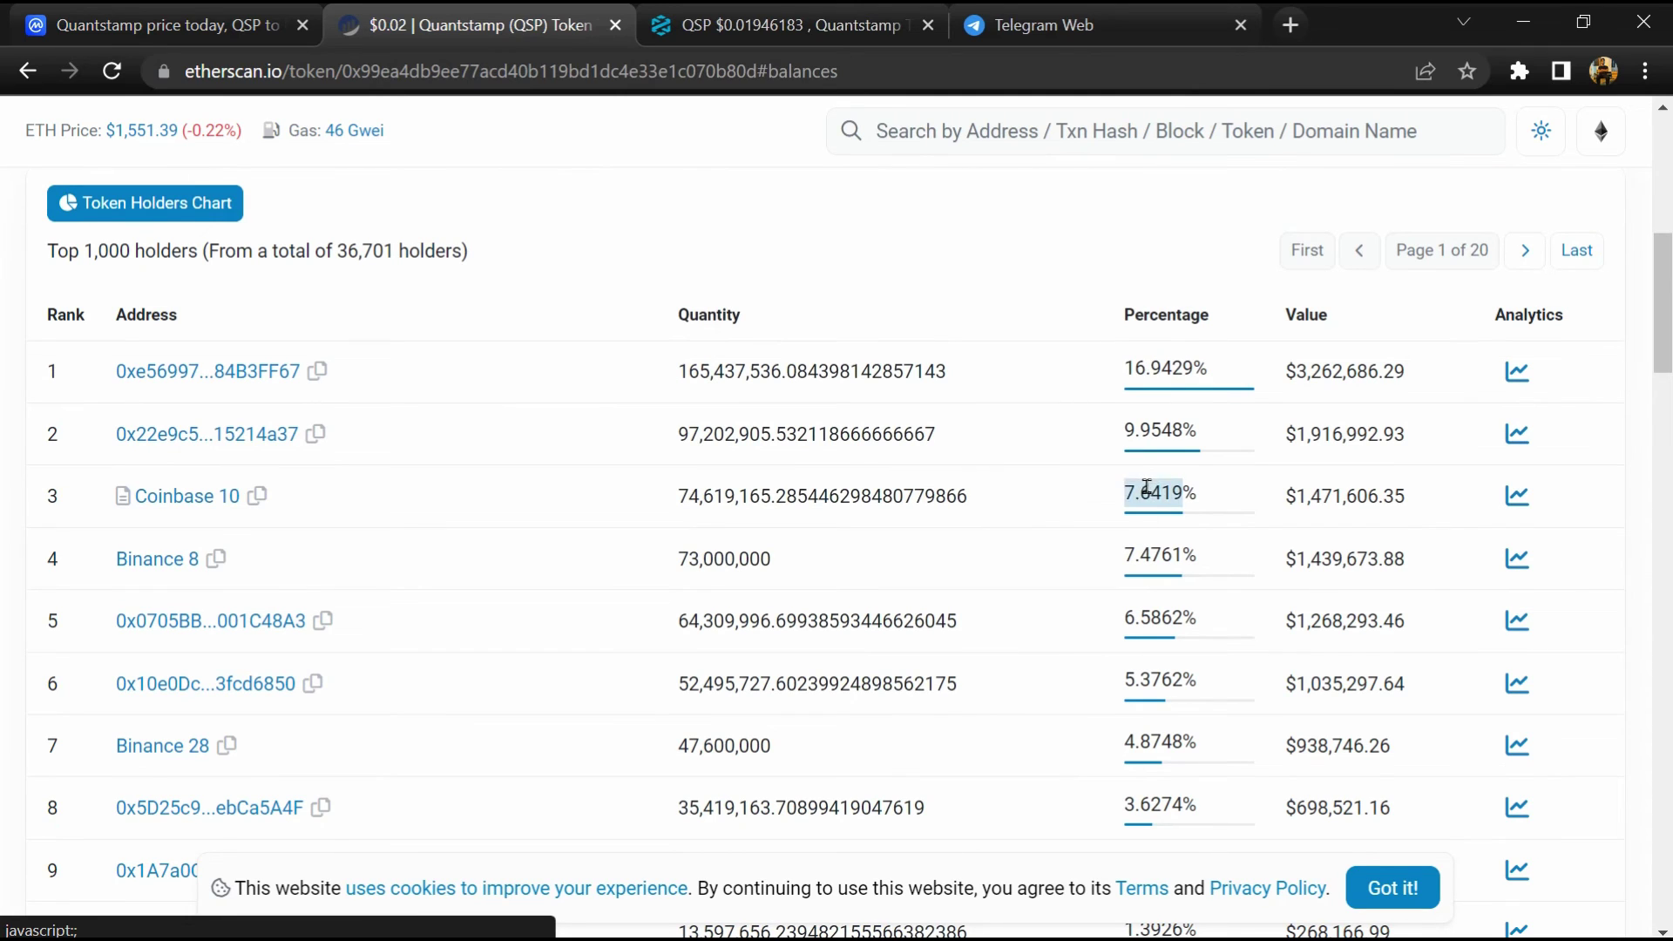
pyautogui.doubleClick(1153, 555)
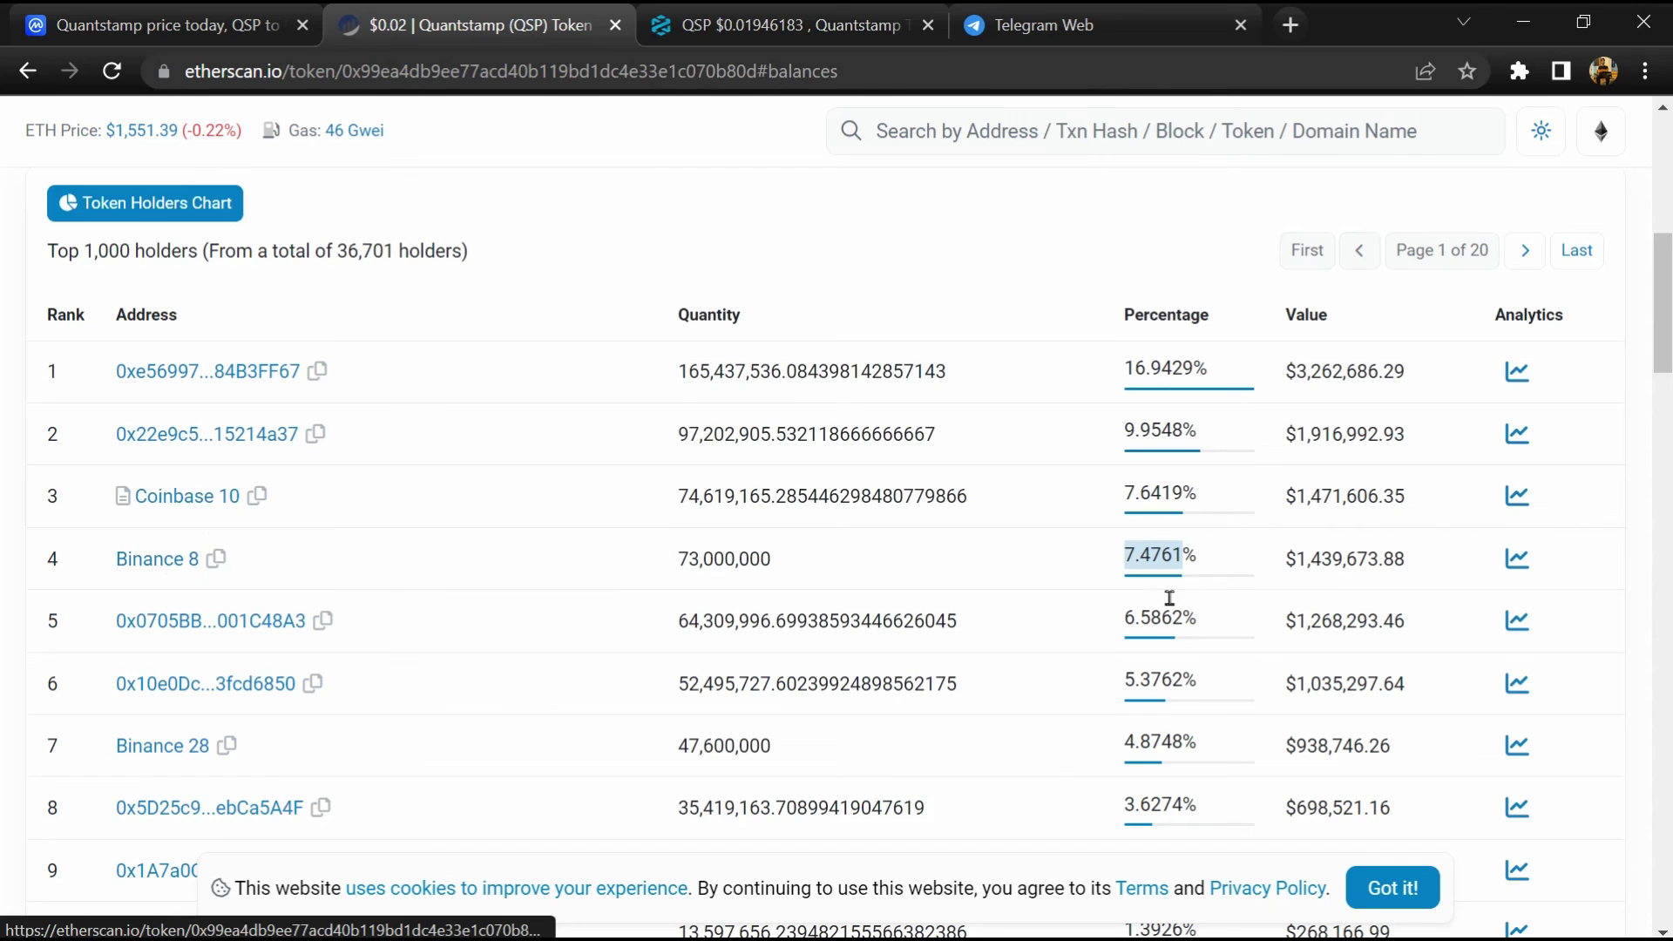
pyautogui.scroll(-2, 1169, 594)
pyautogui.scroll(-1, 1151, 580)
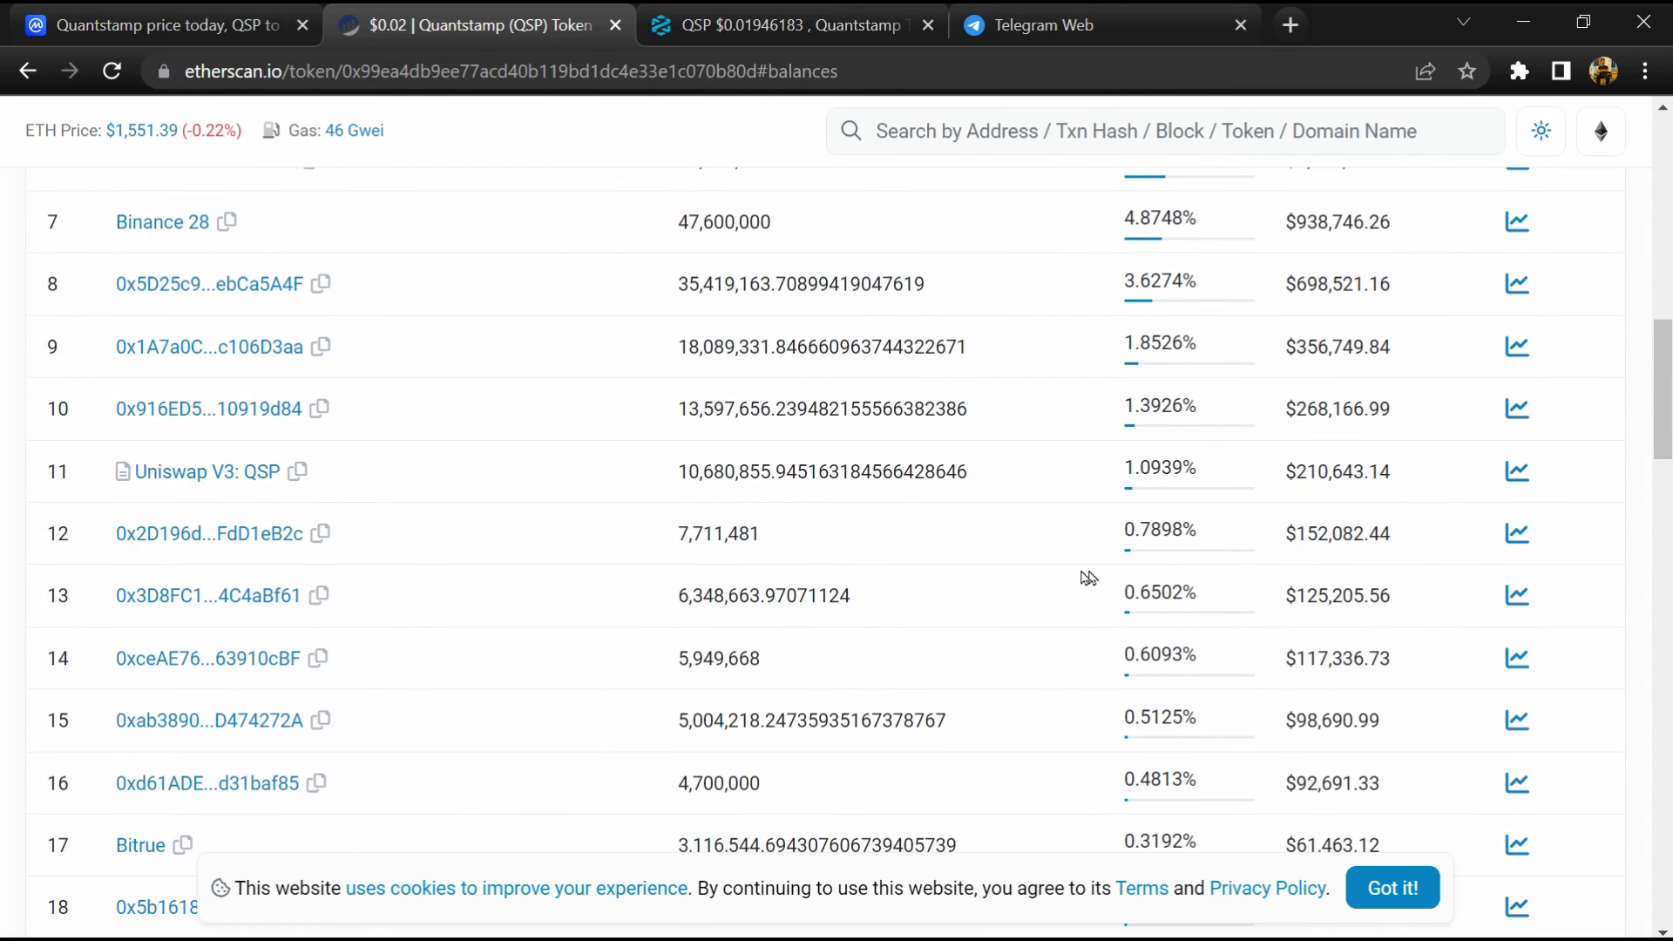
pyautogui.doubleClick(1132, 468)
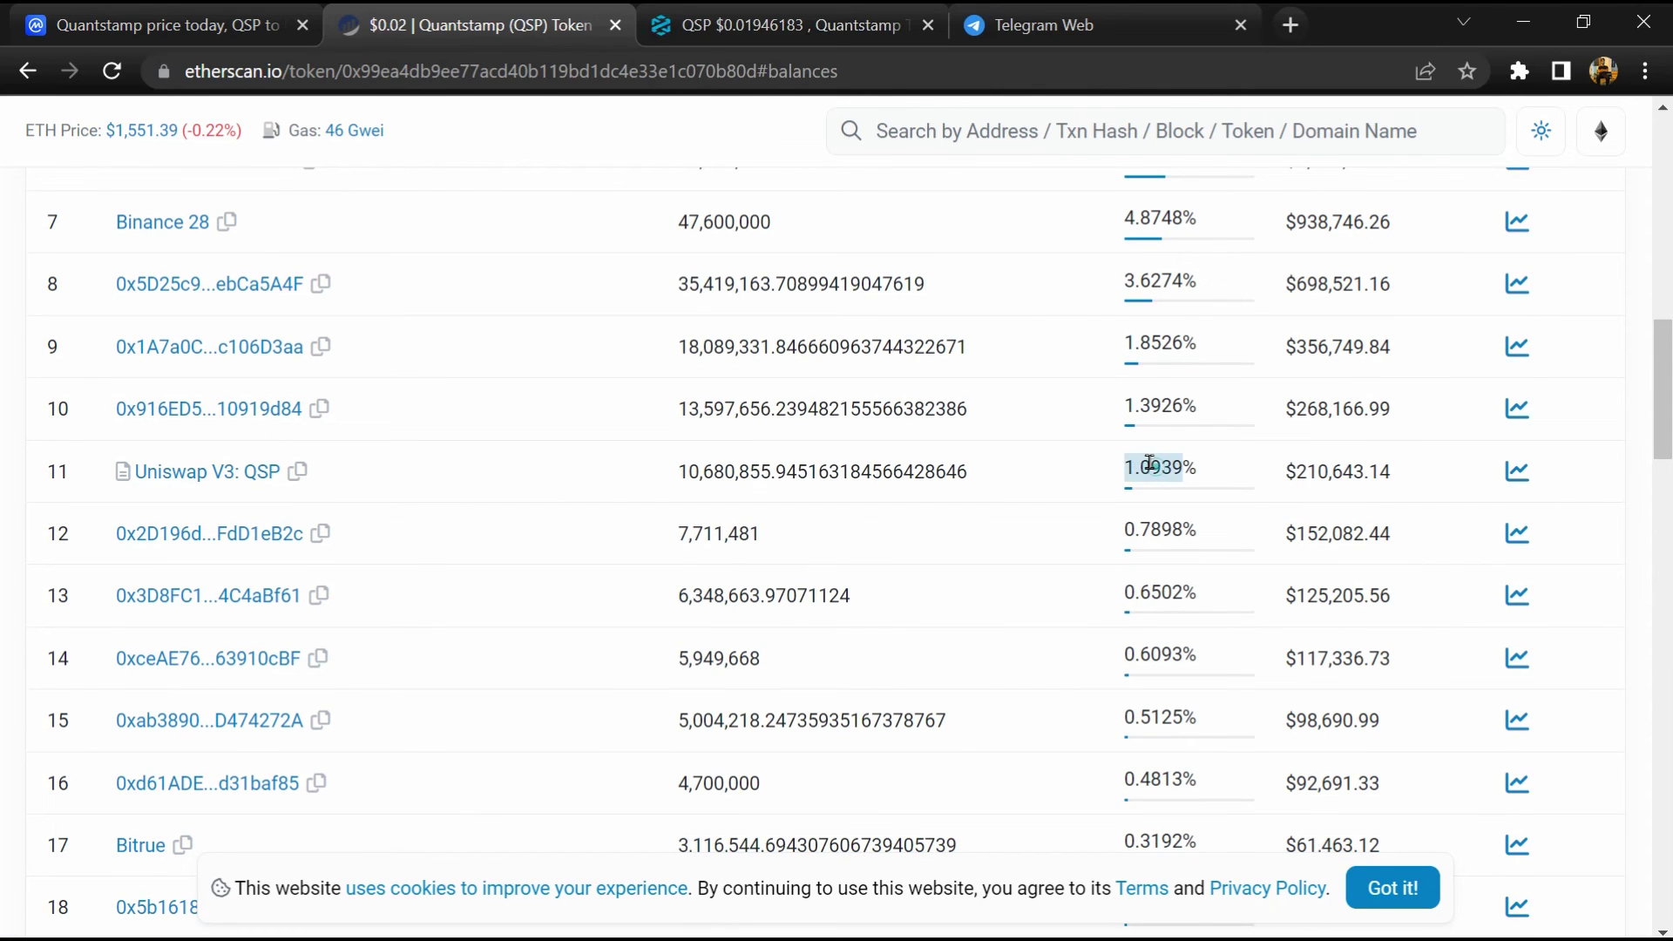
pyautogui.click(1072, 505)
pyautogui.scroll(-2, 1098, 516)
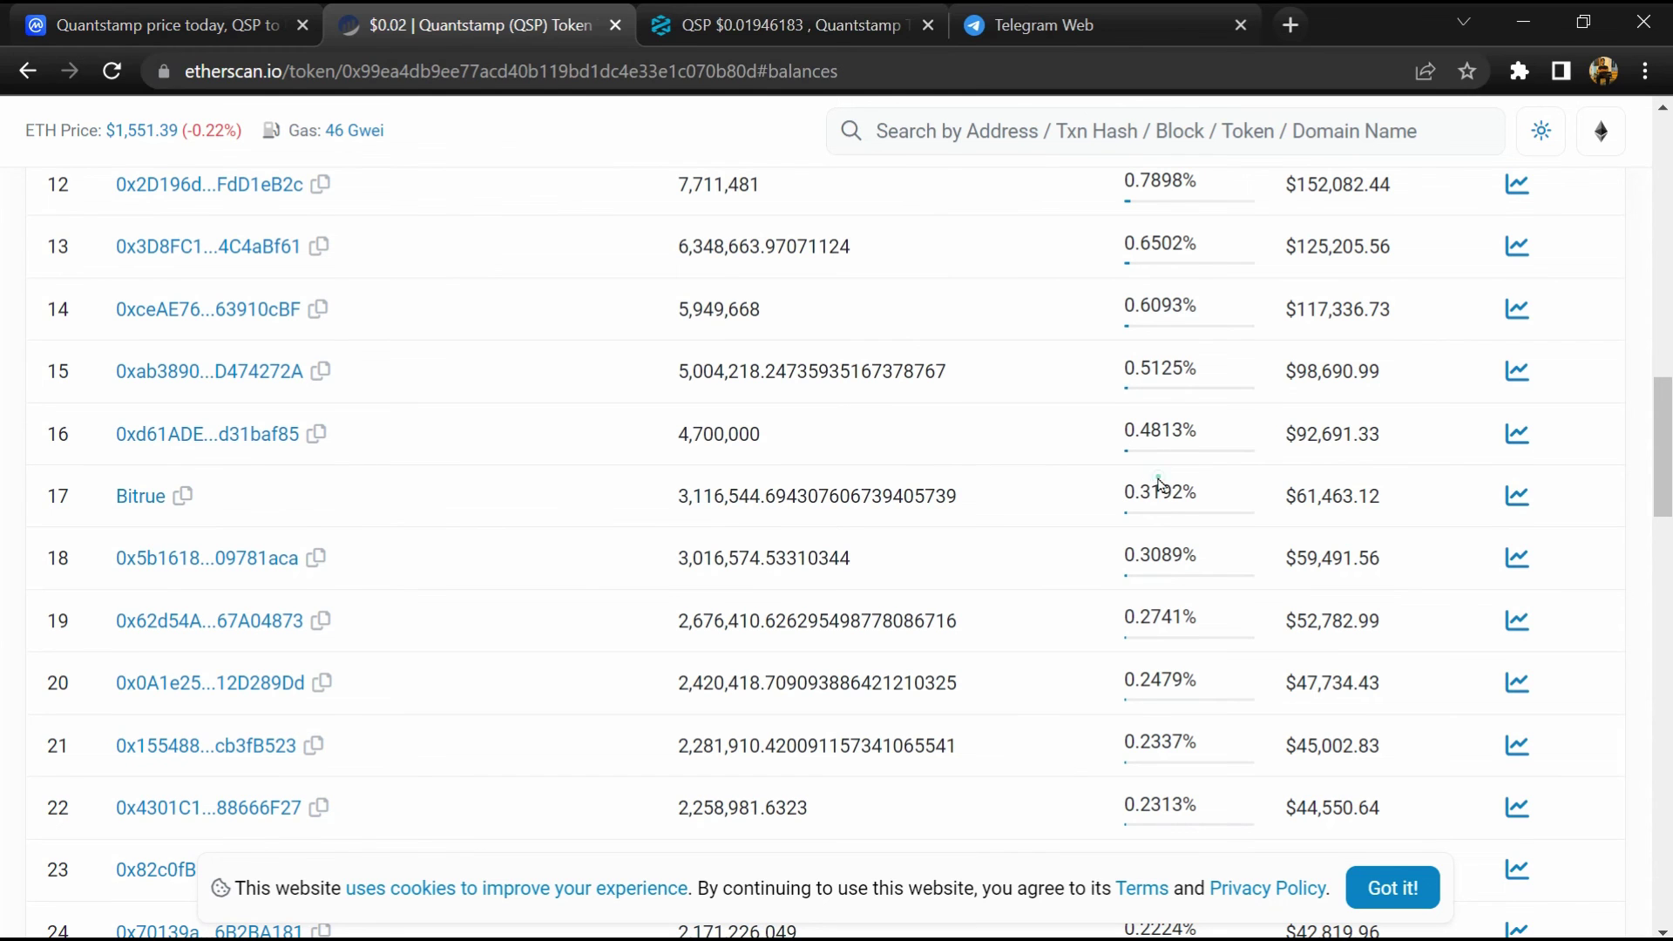
pyautogui.scroll(-2, 1060, 559)
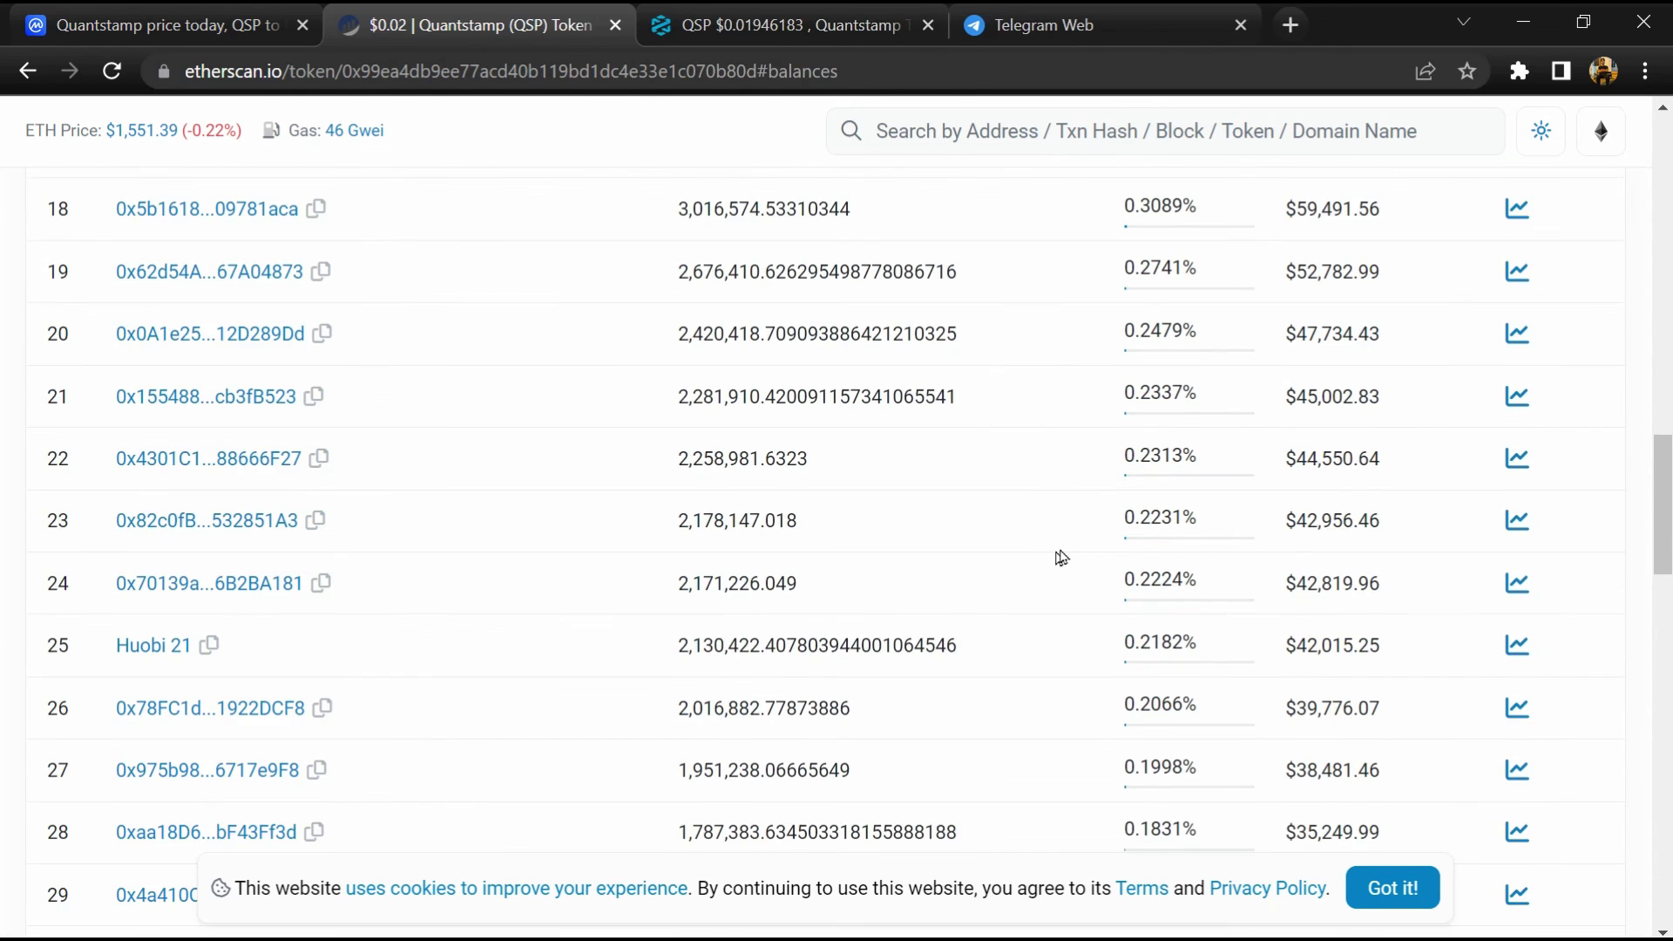
pyautogui.scroll(-2, 1060, 558)
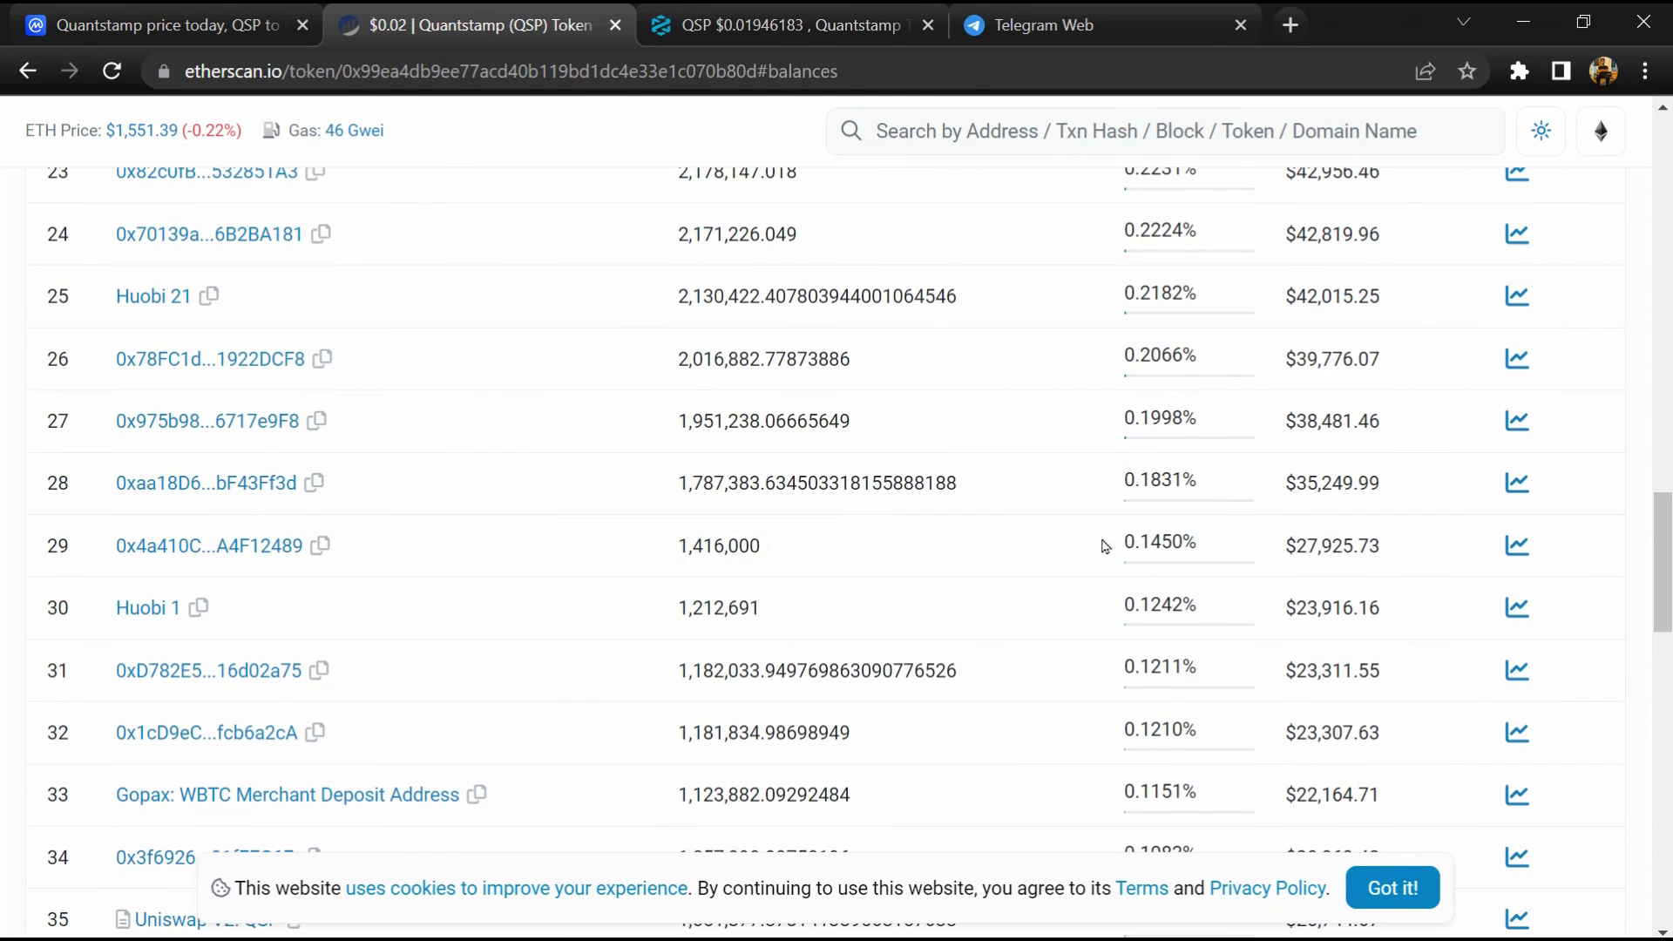
pyautogui.doubleClick(1136, 291)
pyautogui.click(1110, 446)
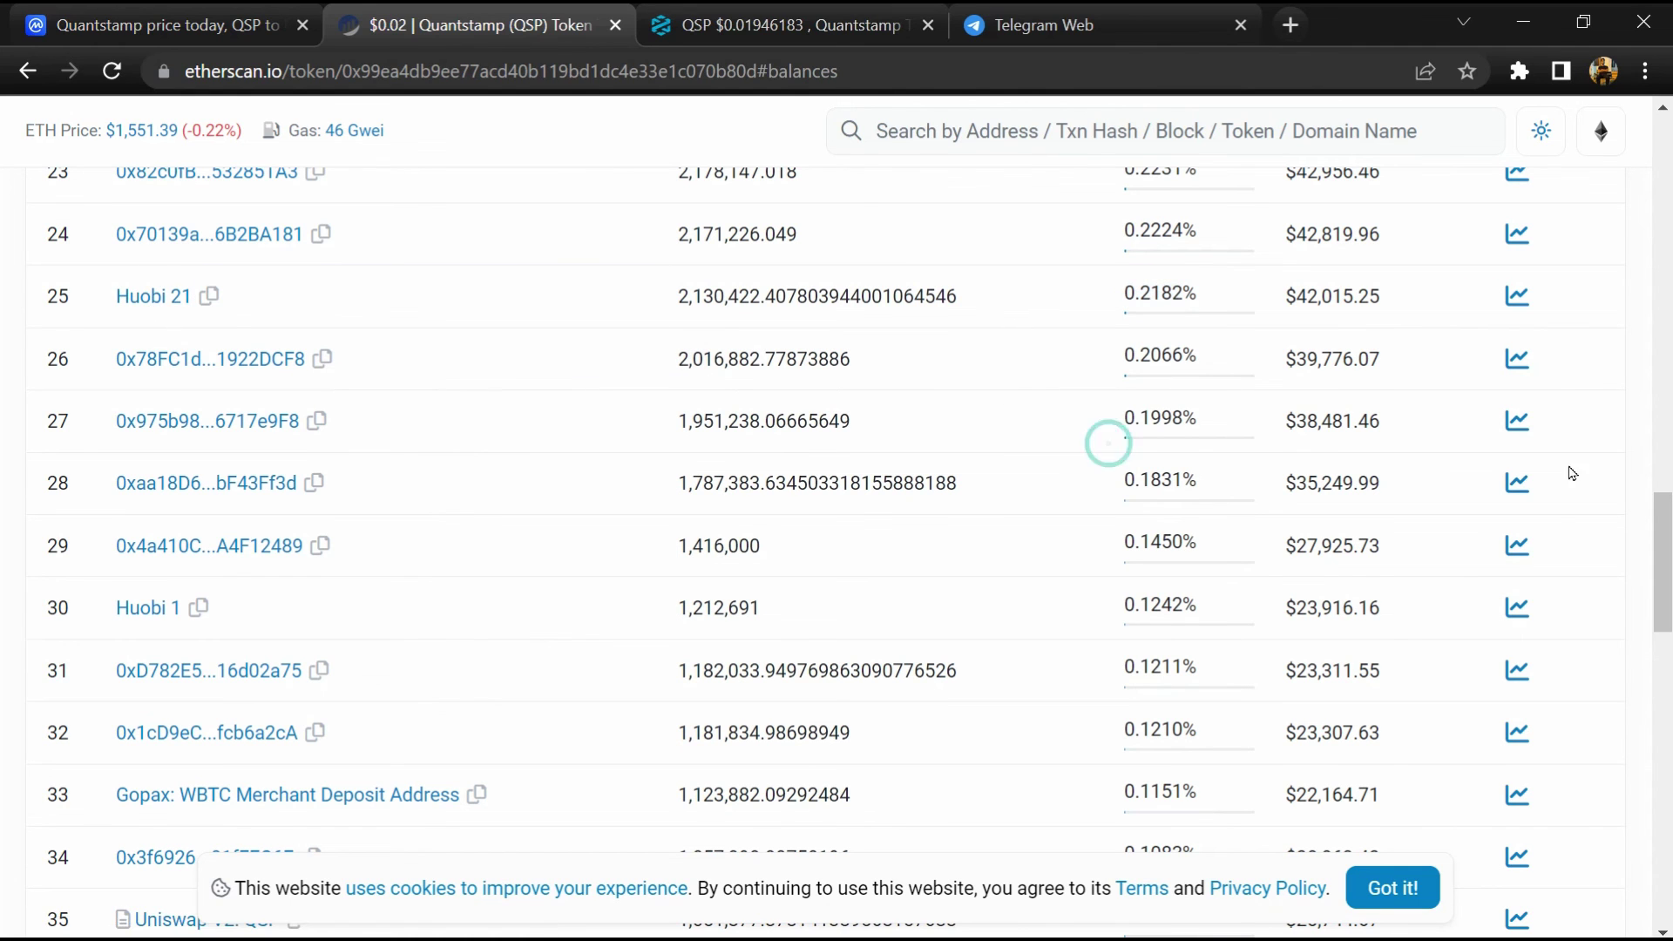